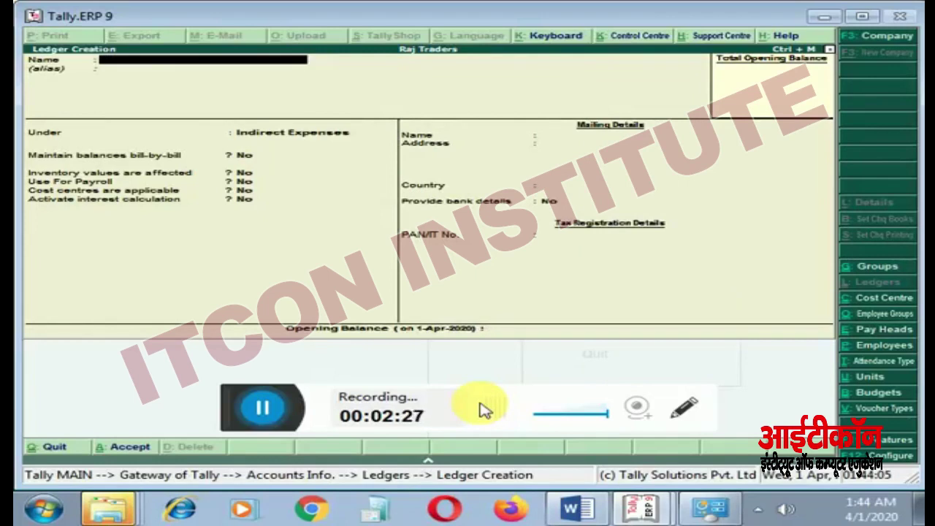
# Step: Enable the use of reversing journals and optional vouchers in the company's accounting features and save the settings
pyautogui.press('F11')
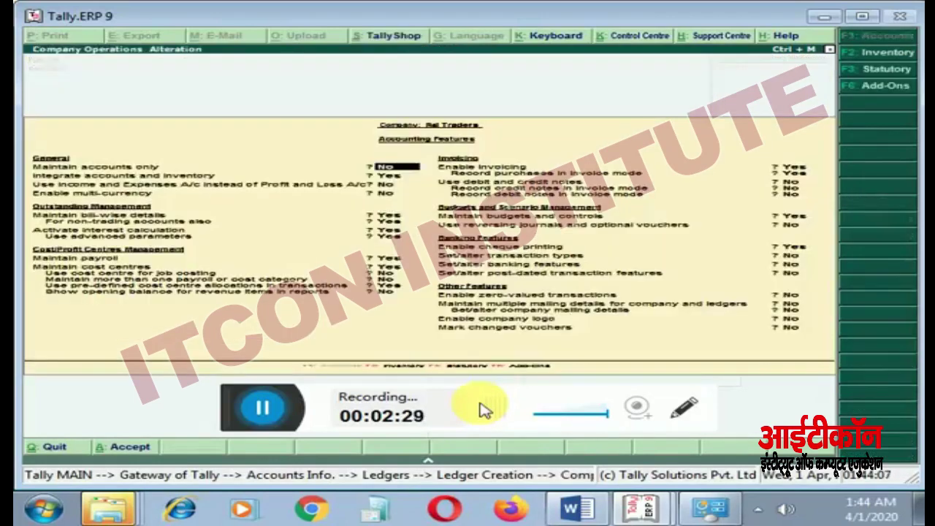
pyautogui.press('Return')
pyautogui.press('Return')
pyautogui.press('Return')
pyautogui.press('Return')
pyautogui.press('Return')
pyautogui.press('Return')
pyautogui.press('Return')
pyautogui.press('Return')
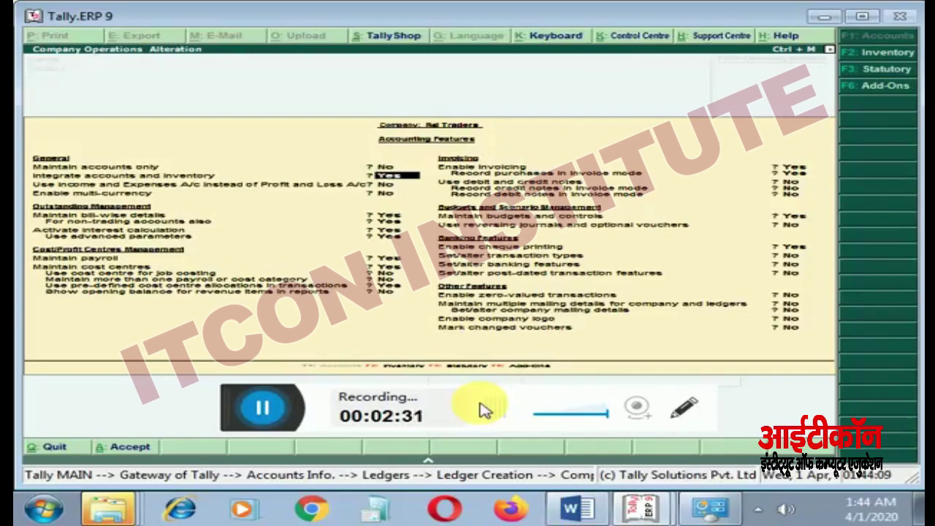
pyautogui.press('Return')
pyautogui.press('Return')
pyautogui.press('Return')
pyautogui.press('Return')
pyautogui.press('Return')
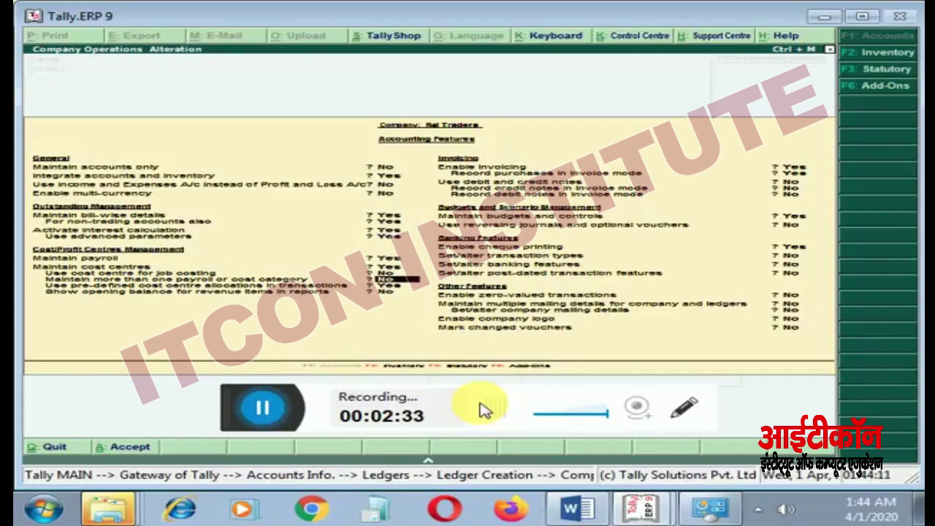
pyautogui.press('Return')
pyautogui.press('Return')
pyautogui.press('Return')
pyautogui.press('Return')
pyautogui.press('Return')
pyautogui.press('Return')
pyautogui.press('Return')
pyautogui.press('Return')
pyautogui.press('Return')
pyautogui.press('Return')
pyautogui.press('Return')
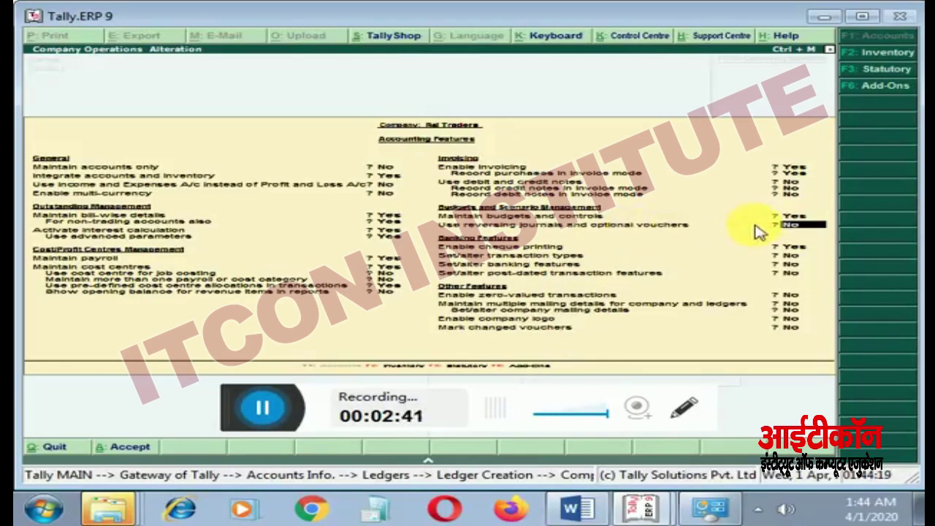
pyautogui.press('y')
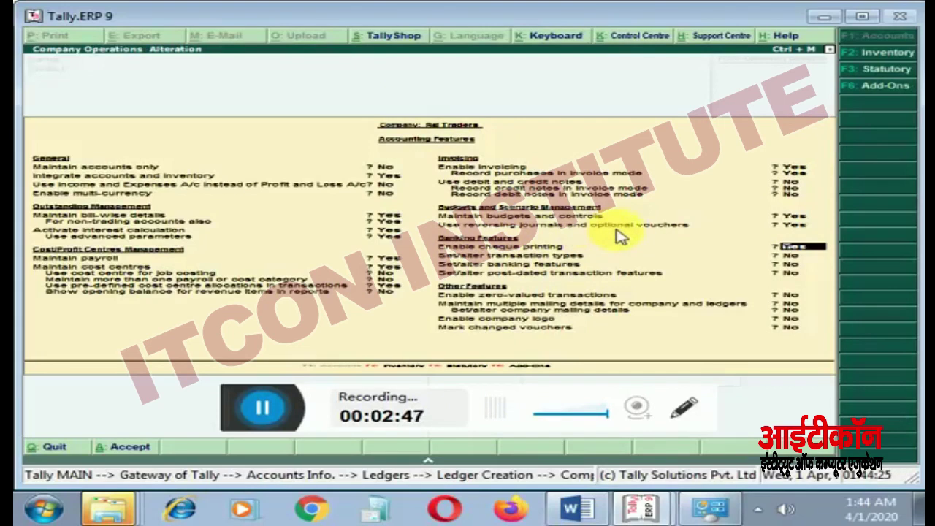
pyautogui.press('Return')
pyautogui.press('Return')
pyautogui.press('Return')
pyautogui.press('Return')
pyautogui.press('Return')
pyautogui.press('Return')
pyautogui.press('Return')
pyautogui.press('Return')
pyautogui.press('Return')
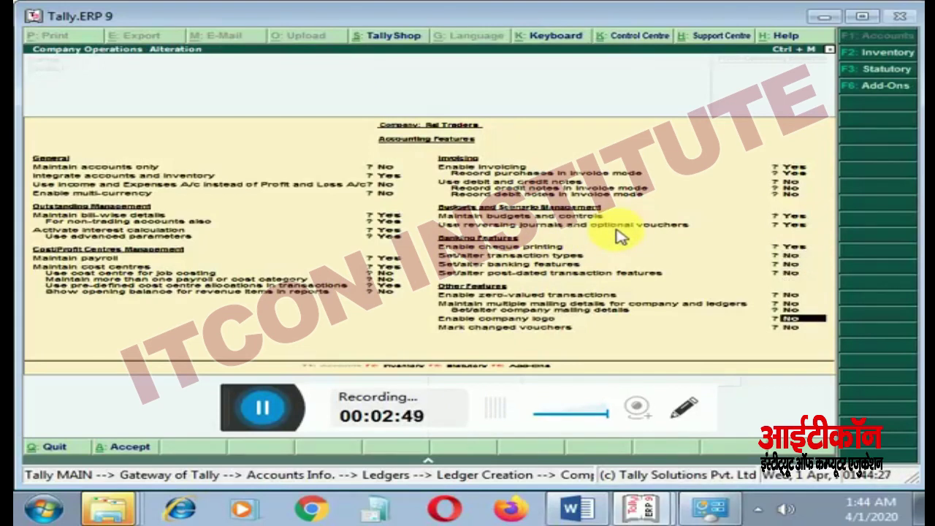
pyautogui.press('Return')
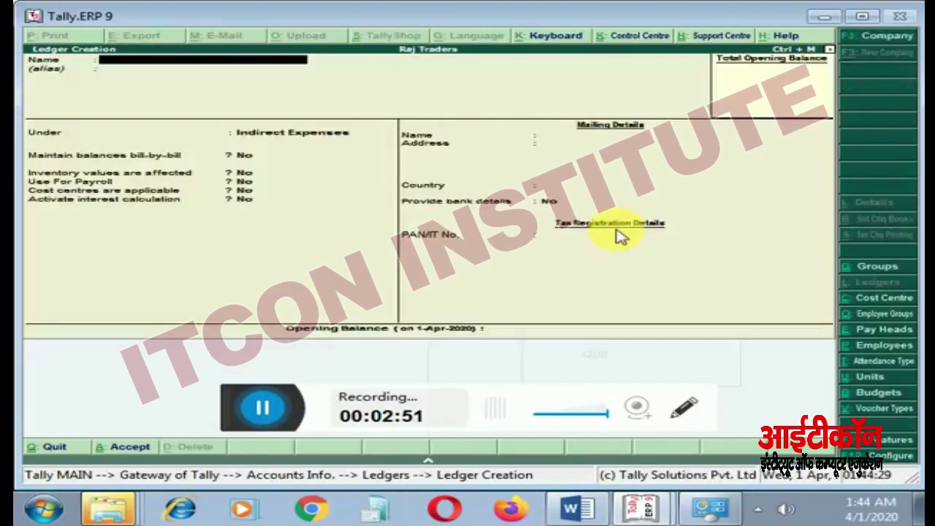
# Step: Leave ledger creation and start a Reversing Journal accounting voucher with the cost centre class Not Applicable
pyautogui.press('Escape')
pyautogui.press('Return')
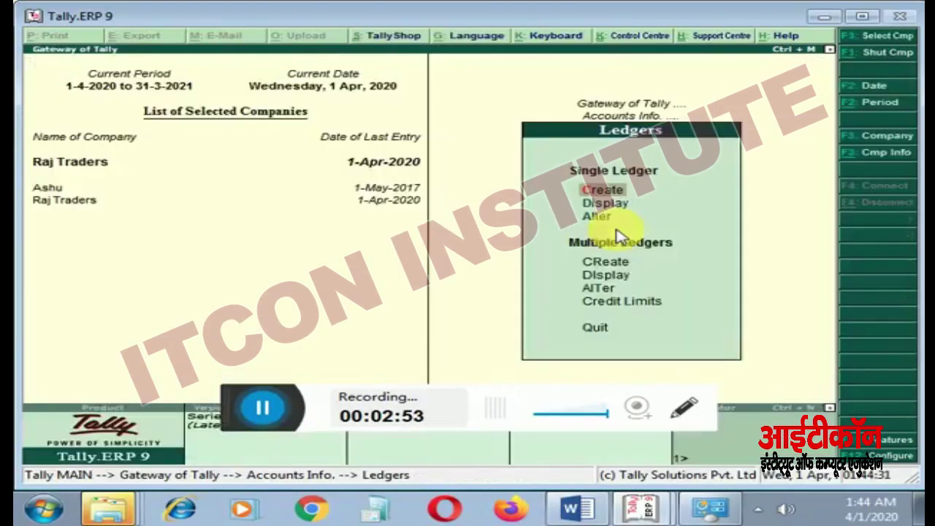
pyautogui.press('Escape')
pyautogui.press('Down')
pyautogui.press('Down')
pyautogui.press('Down')
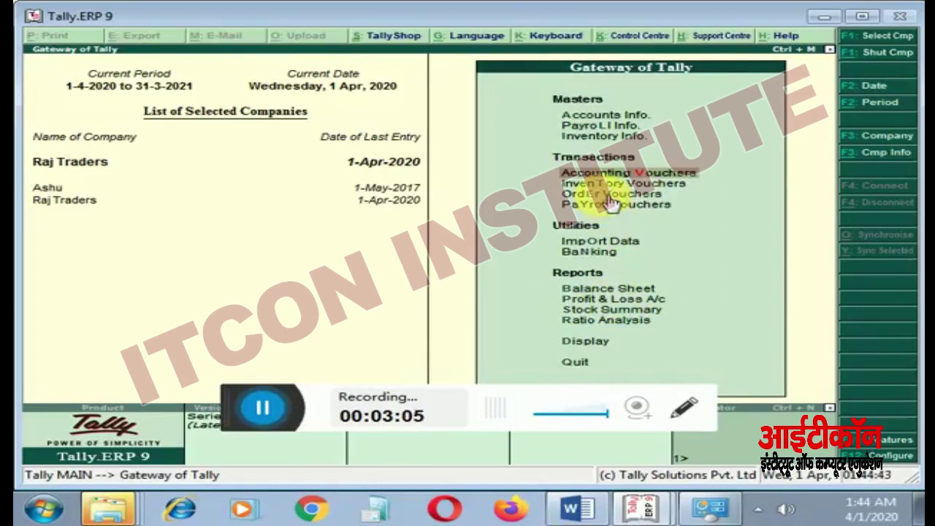
pyautogui.press('Return')
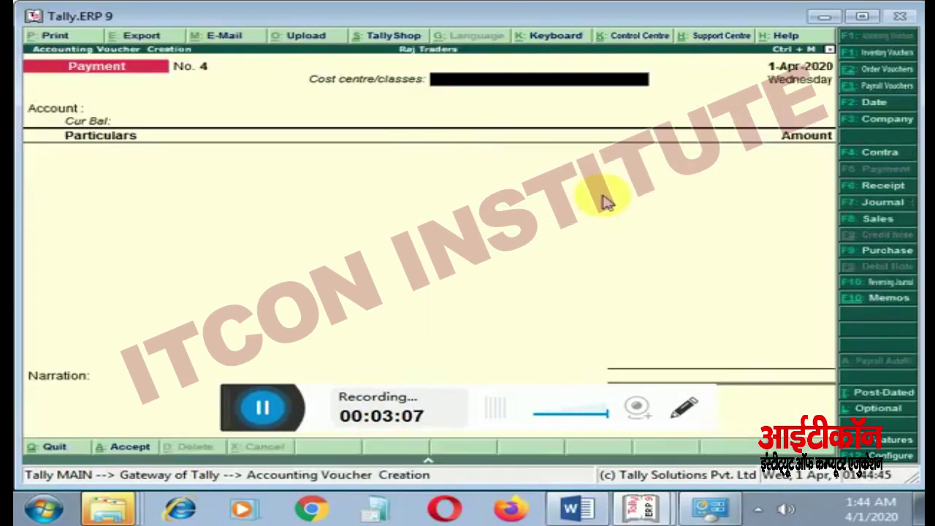
pyautogui.press('F10')
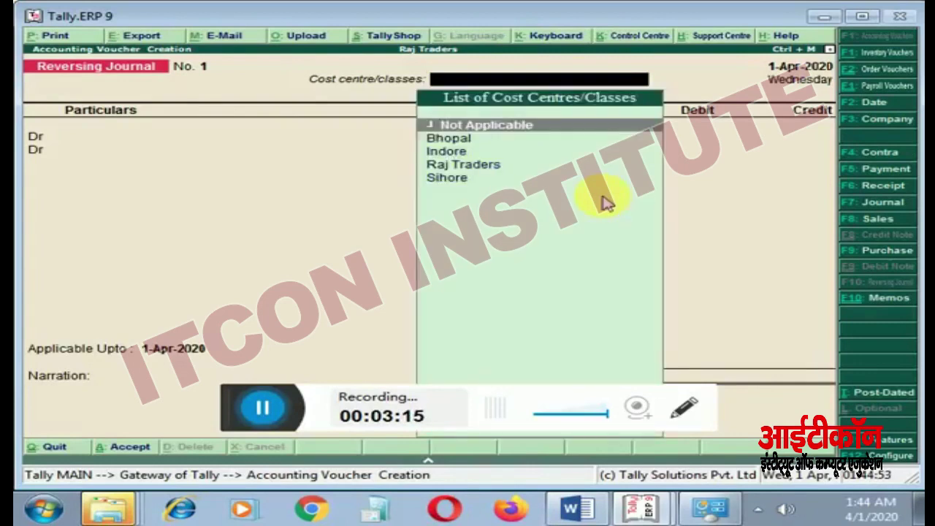
pyautogui.press('Return')
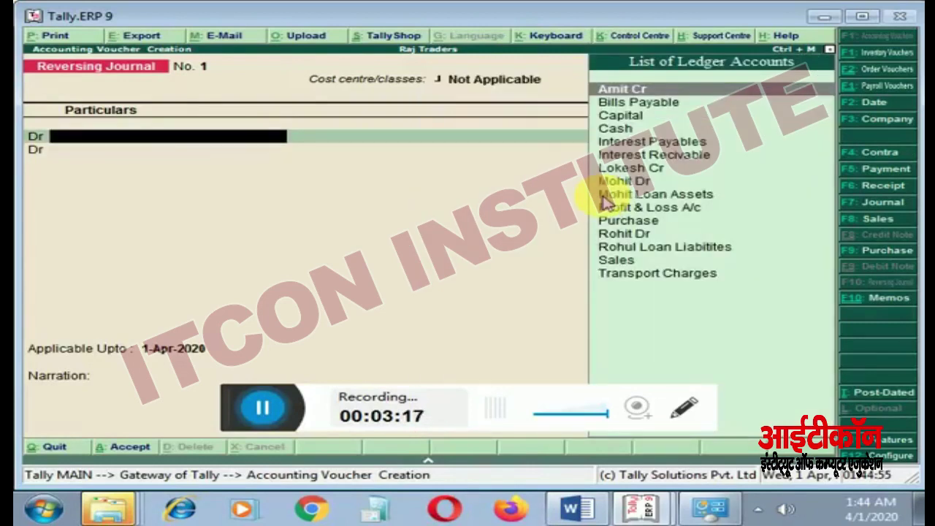
# Step: Debit the Bills Payable ledger with 500 in the reversing journal
pyautogui.press('Down')
pyautogui.press('Return')
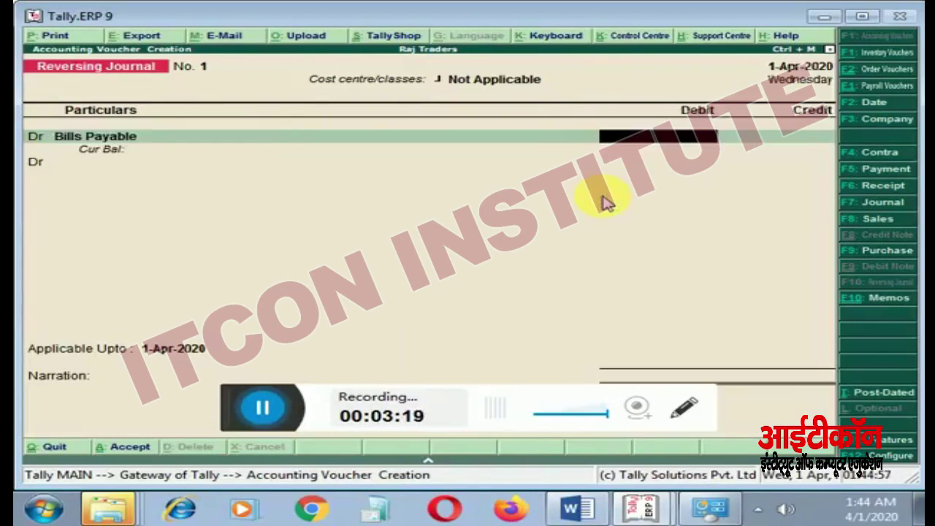
pyautogui.write('500')
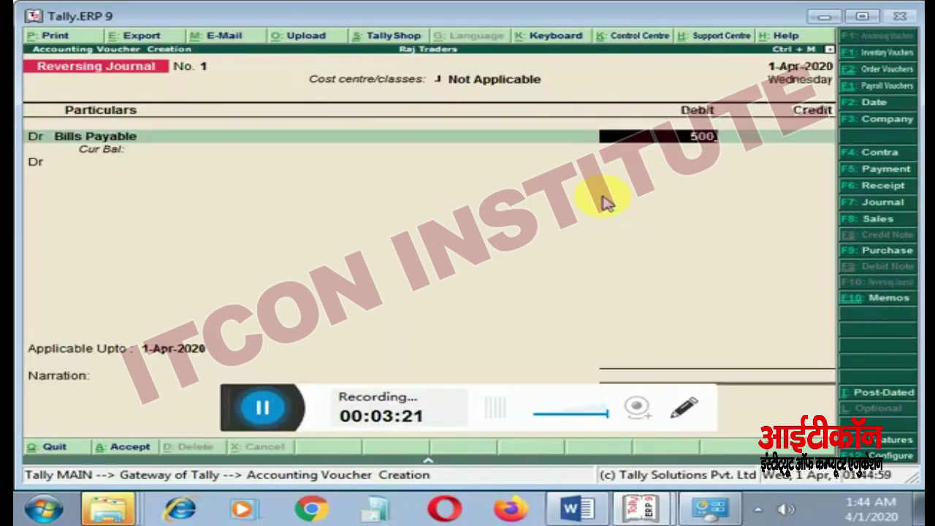
pyautogui.press('Return')
# Step: Credit the Cash ledger with 500, save the reversing journal without a narration, and leave voucher entry
pyautogui.write('c')
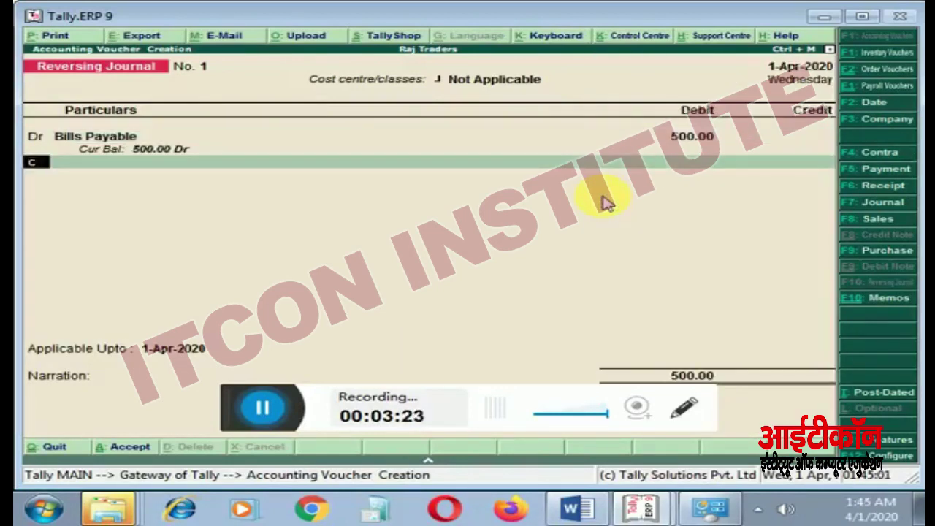
pyautogui.press('Return')
pyautogui.press('Down')
pyautogui.press('Down')
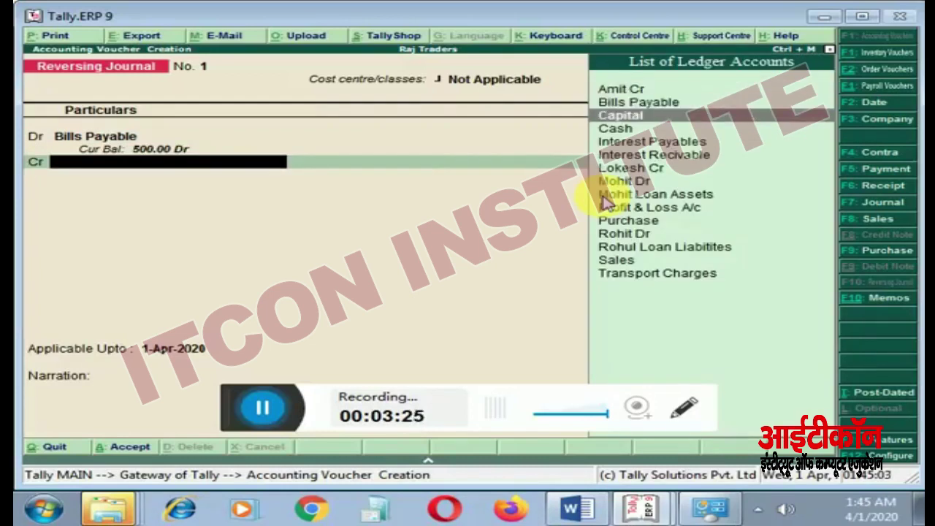
pyautogui.press('Down')
pyautogui.press('Return')
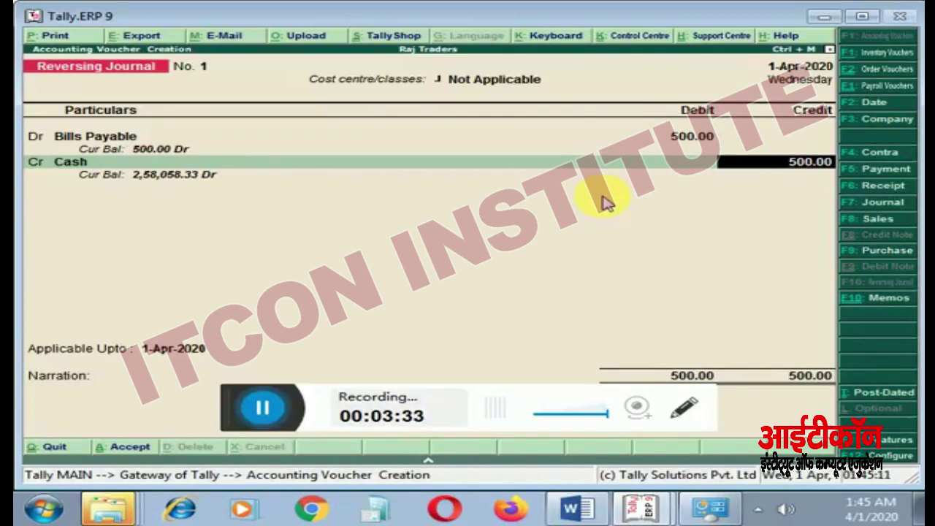
pyautogui.press('Return')
pyautogui.press('Return')
pyautogui.press('Return')
pyautogui.press('Return')
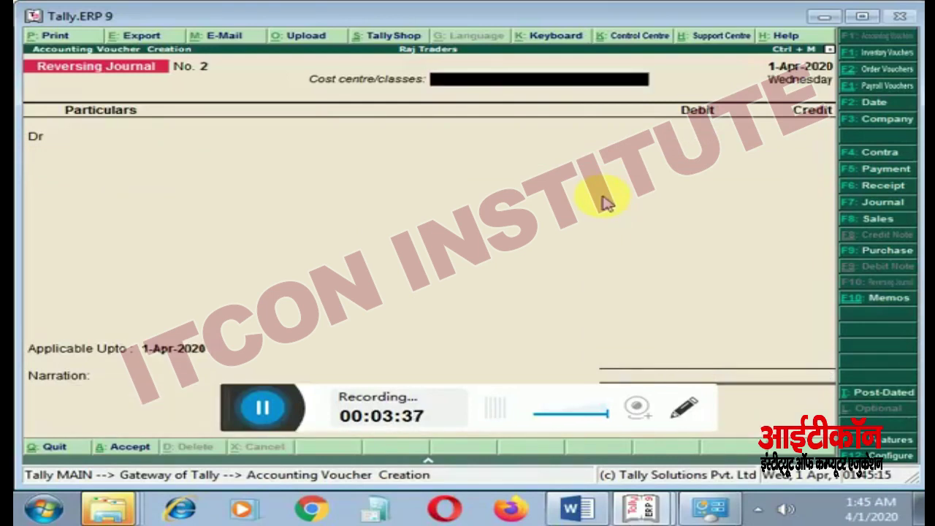
pyautogui.press('Escape')
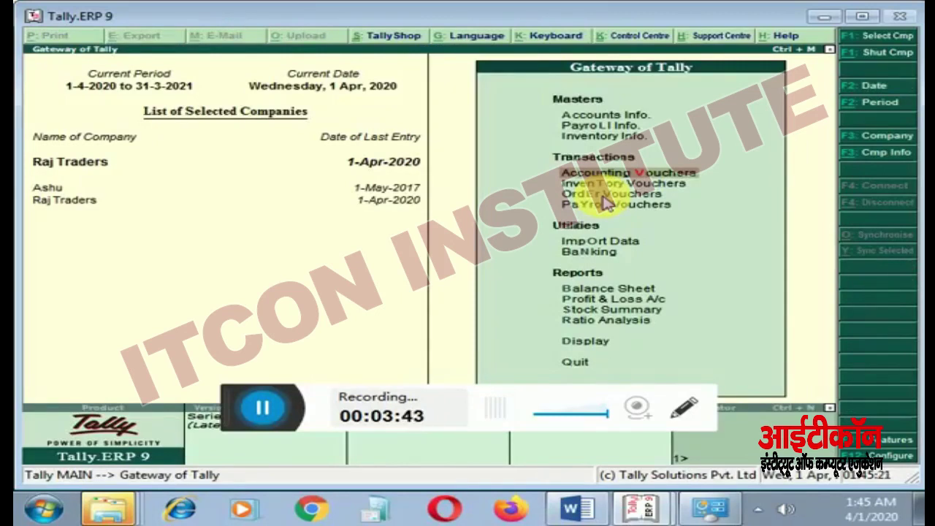
# Step: Examine the Cash-in-Hand balance under Current Assets in the Balance Sheet
pyautogui.press('Down')
pyautogui.press('Down')
pyautogui.press('Down')
pyautogui.press('Down')
pyautogui.press('Down')
pyautogui.press('Down')
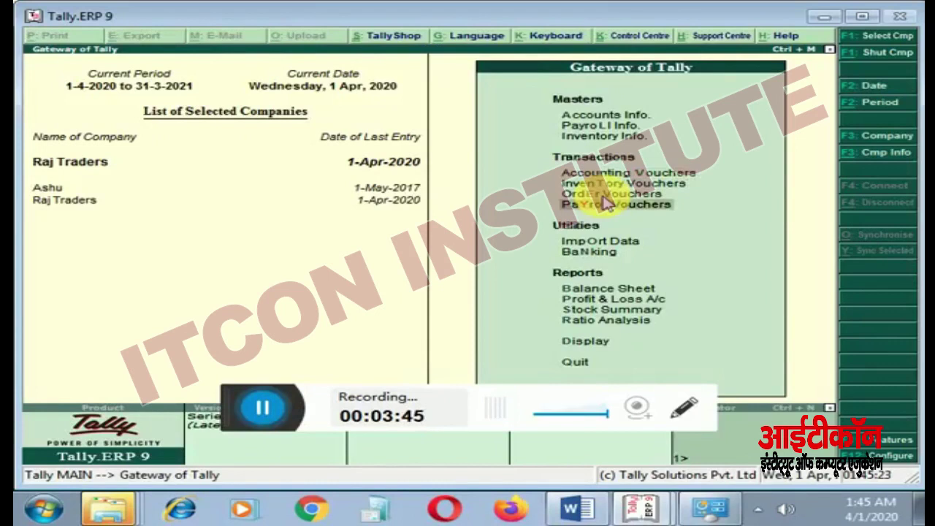
pyautogui.press('Return')
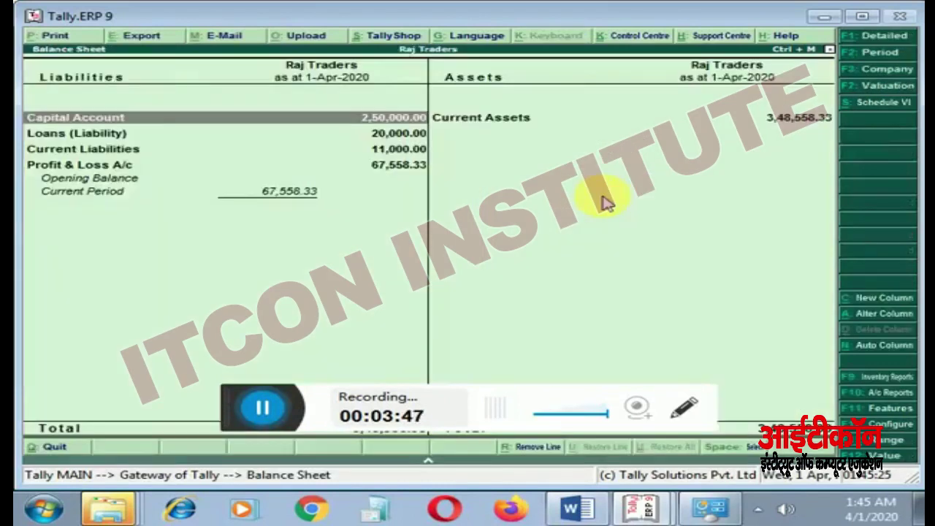
pyautogui.press('Right')
pyautogui.press('Return')
pyautogui.press('Down')
pyautogui.press('Down')
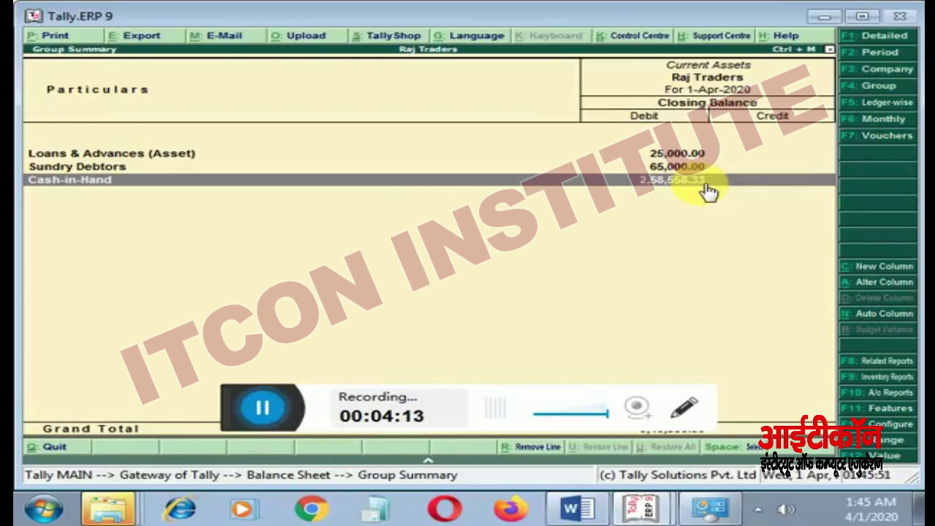
pyautogui.press('Escape')
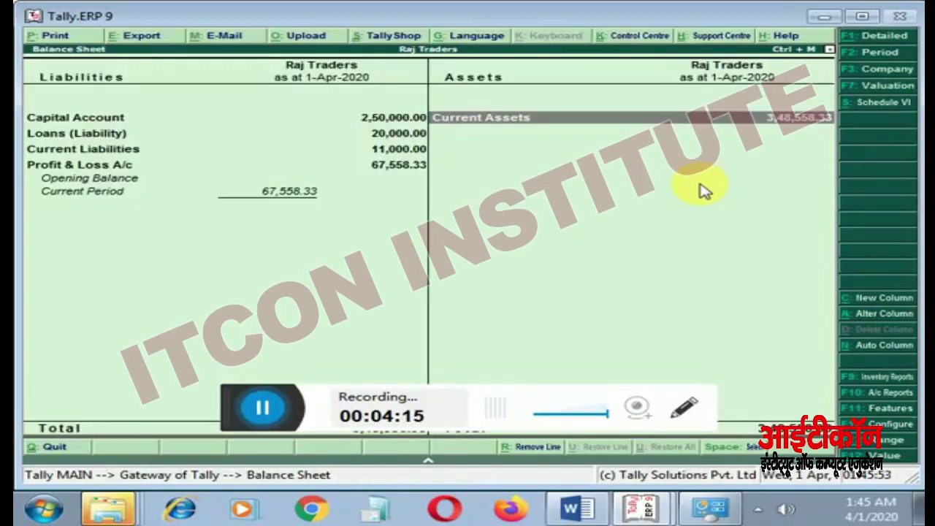
# Step: Examine the Indirect Expenses breakdown of the Profit & Loss A/c from the Balance Sheet, and return to the Gateway of Tally
pyautogui.press('Left')
pyautogui.press('Down')
pyautogui.press('Down')
pyautogui.press('Down')
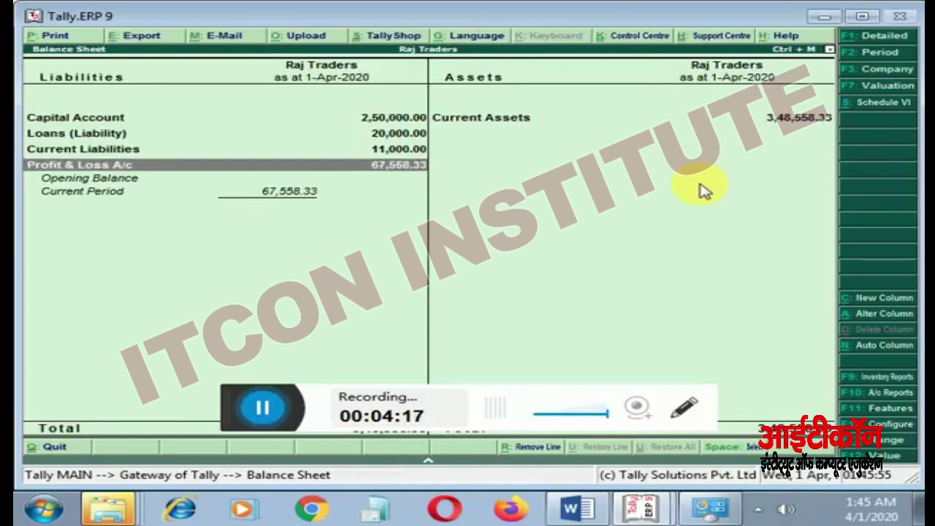
pyautogui.press('Return')
pyautogui.press('Down')
pyautogui.press('Down')
pyautogui.press('Down')
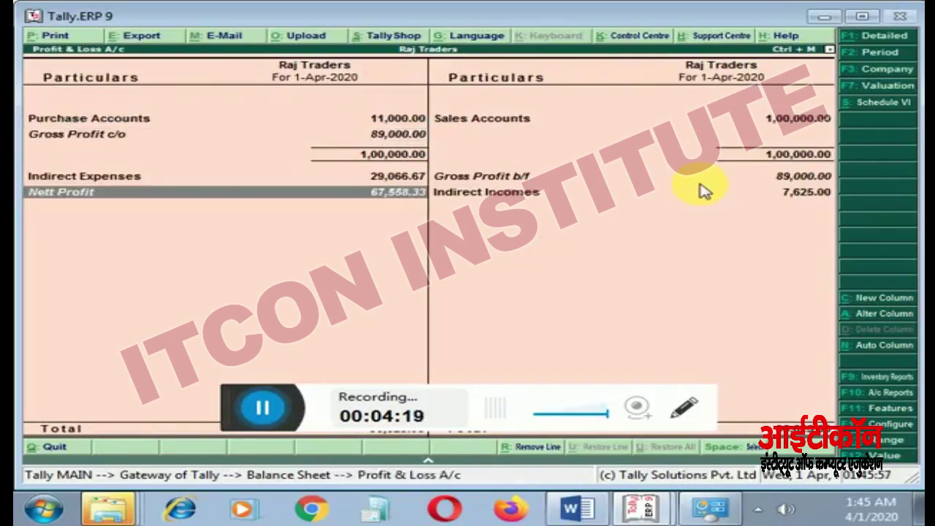
pyautogui.press('Up')
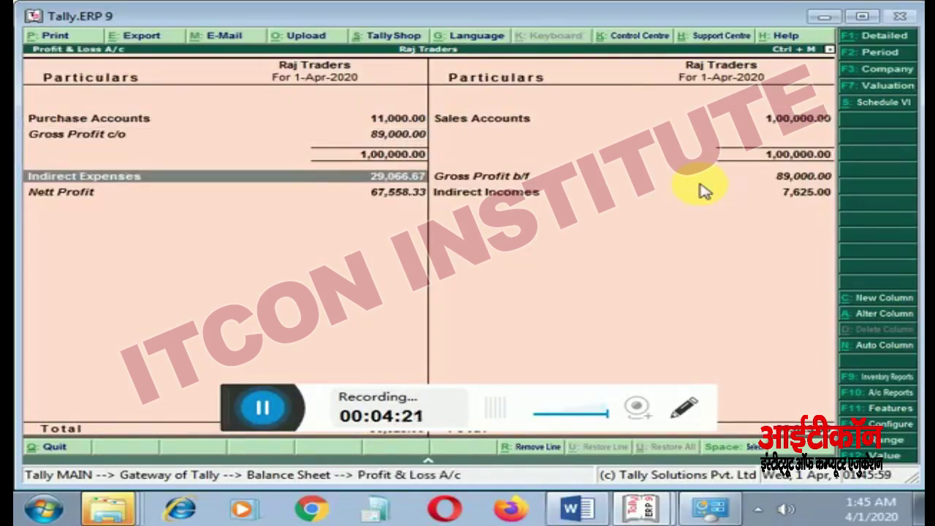
pyautogui.press('Return')
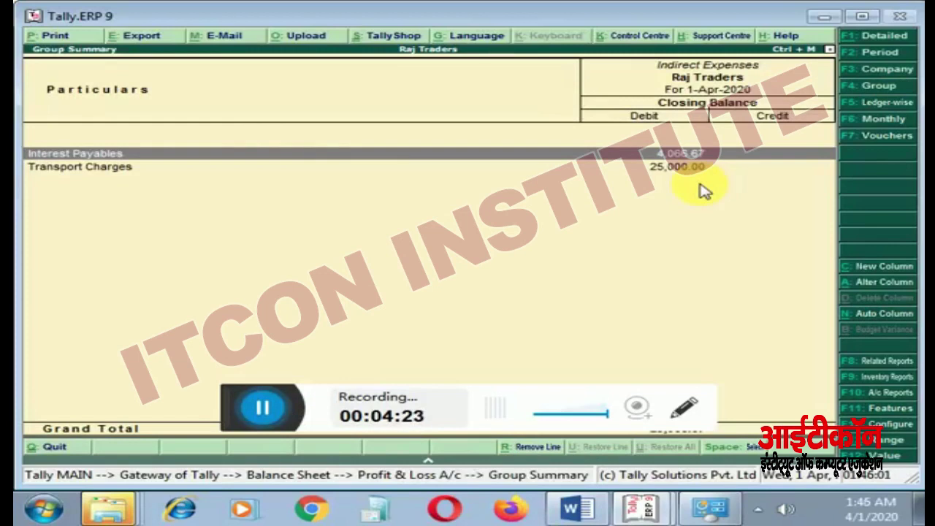
pyautogui.press('Escape')
pyautogui.press('Escape')
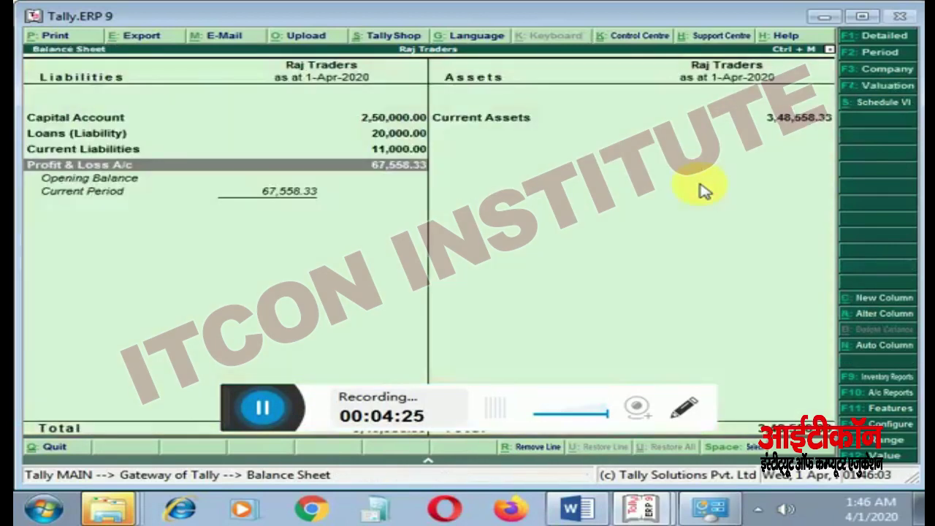
pyautogui.press('Escape')
pyautogui.press('Down')
pyautogui.press('Down')
pyautogui.press('Down')
pyautogui.press('Down')
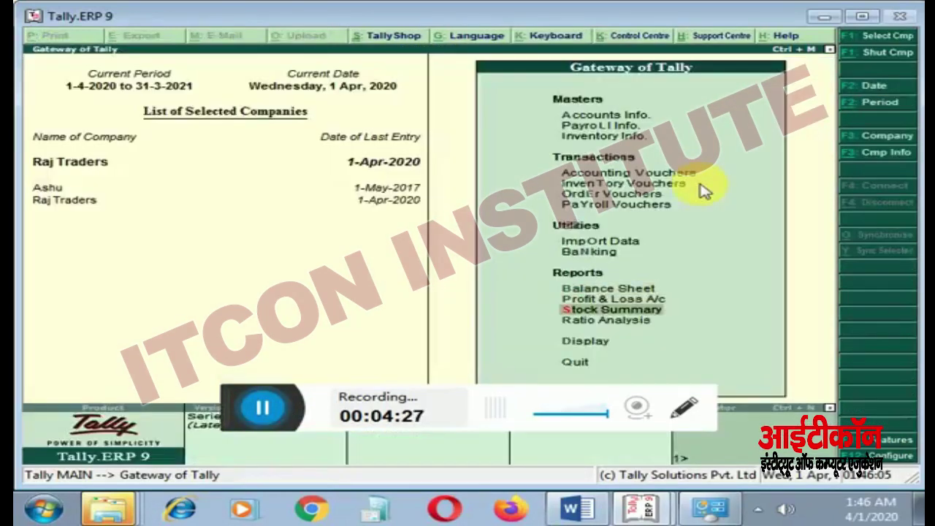
pyautogui.press('Return')
pyautogui.press('Down')
pyautogui.press('Down')
pyautogui.press('Down')
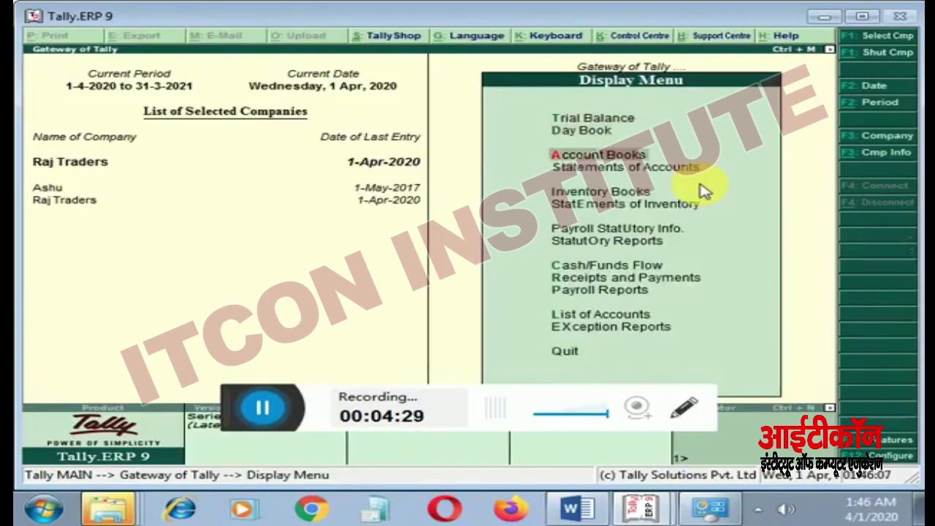
pyautogui.press('Down')
pyautogui.press('Down')
pyautogui.press('Down')
pyautogui.press('Down')
pyautogui.press('Down')
pyautogui.press('Down')
pyautogui.press('Down')
pyautogui.press('Down')
pyautogui.press('Down')
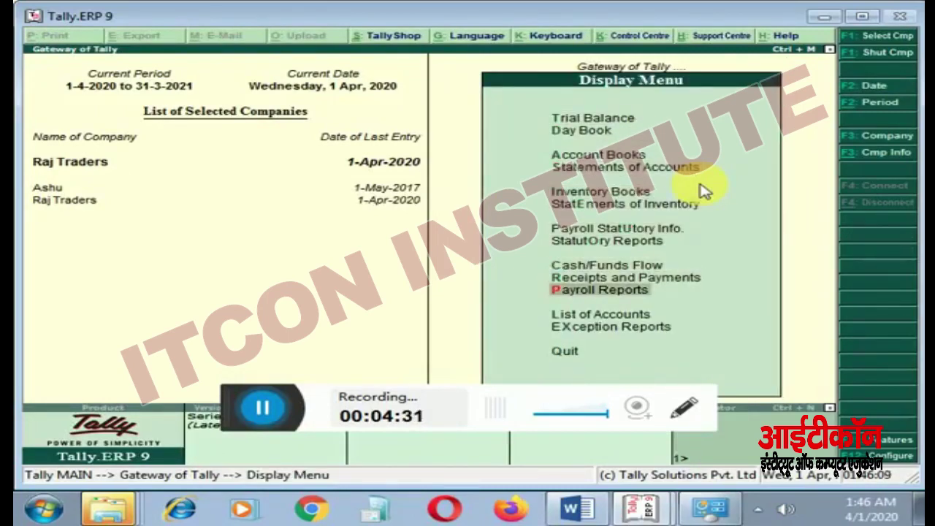
pyautogui.press('Return')
pyautogui.press('Down')
pyautogui.press('Down')
pyautogui.press('Down')
pyautogui.press('Down')
pyautogui.press('Down')
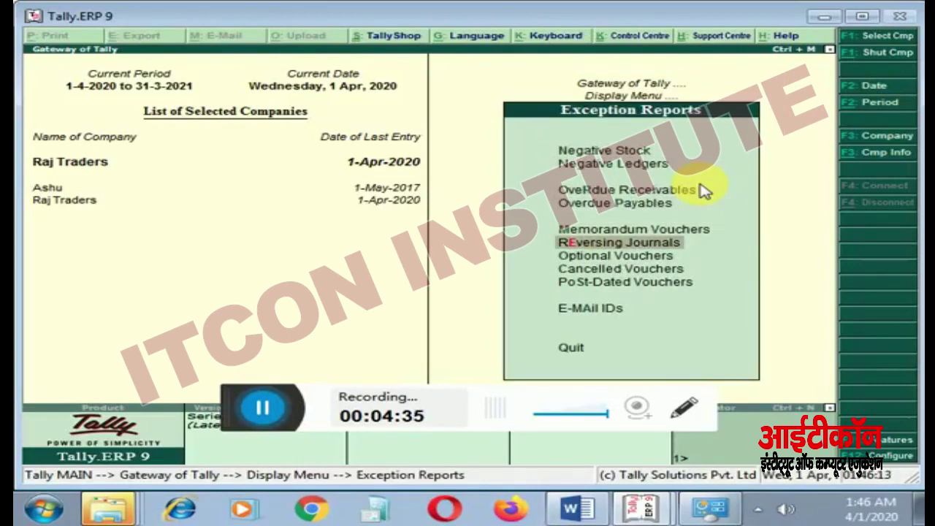
pyautogui.press('Escape')
pyautogui.press('Escape')
# Step: Open the list of Exception Reports among the display reports
pyautogui.press('Return')
pyautogui.press('Down')
pyautogui.press('Down')
pyautogui.press('Down')
pyautogui.press('Down')
pyautogui.press('Down')
pyautogui.press('Down')
pyautogui.press('Down')
pyautogui.press('Down')
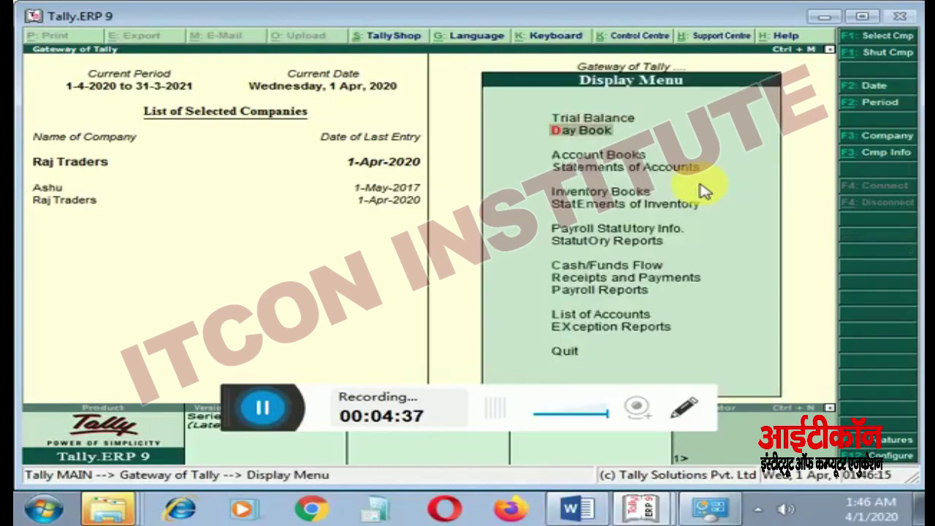
pyautogui.press('Down')
pyautogui.press('Down')
pyautogui.press('Down')
pyautogui.press('Down')
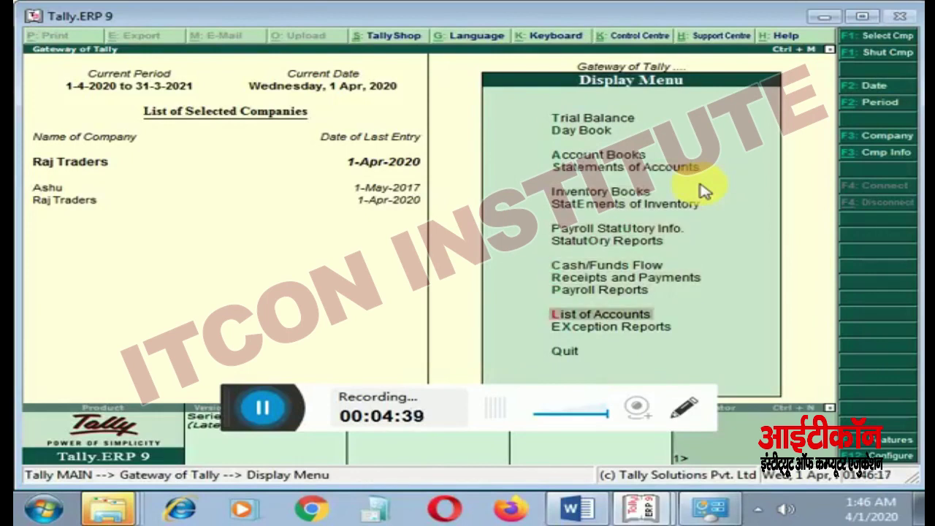
pyautogui.press('Return')
# Step: Open the April reversing journal for Bills Payable from the Reversing Journal register for alteration
pyautogui.press('Down')
pyautogui.press('Down')
pyautogui.press('Down')
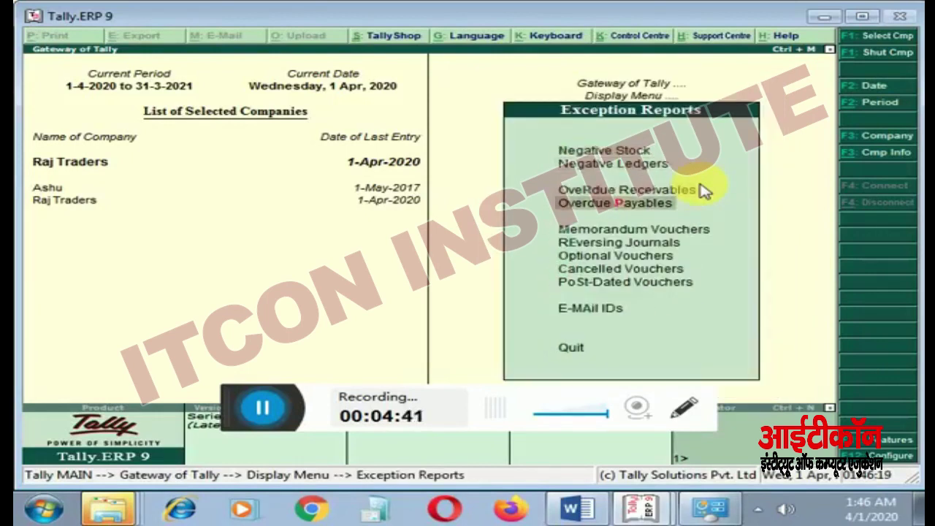
pyautogui.press('Down')
pyautogui.press('Down')
pyautogui.press('Return')
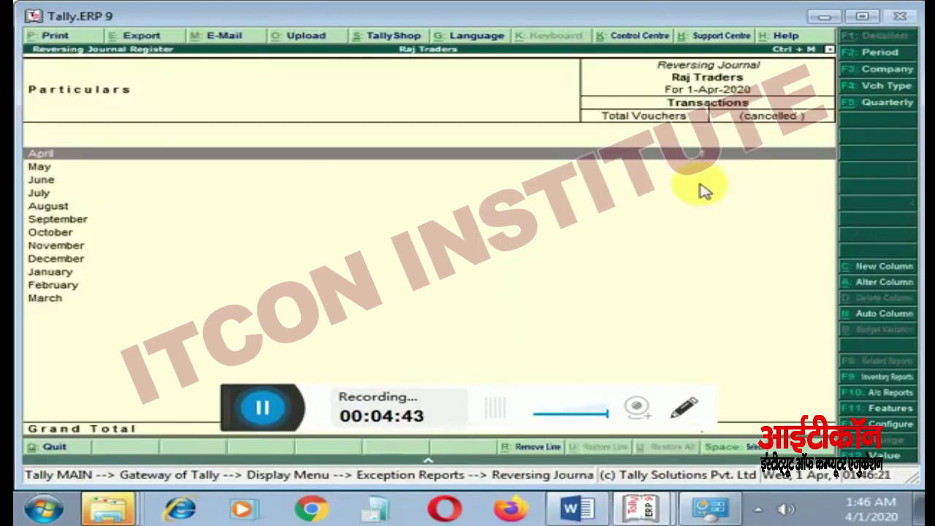
pyautogui.press('Return')
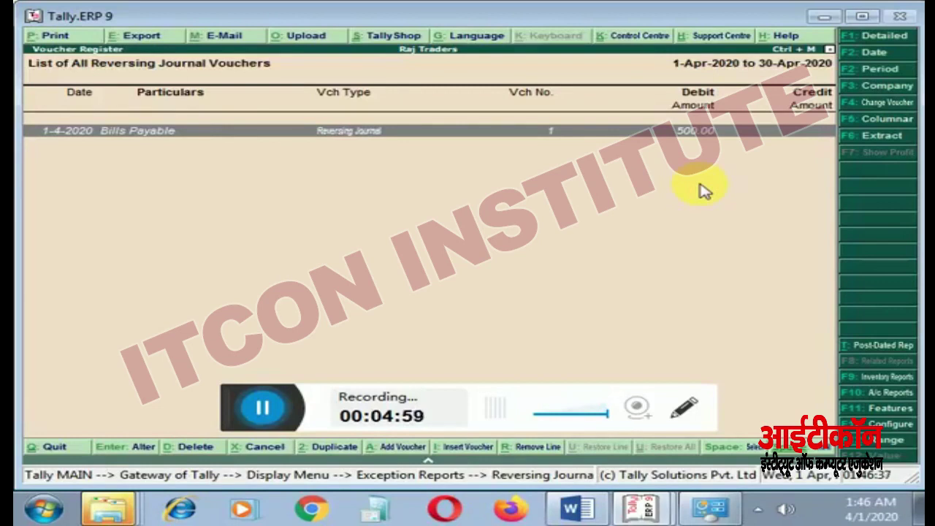
pyautogui.press('Return')
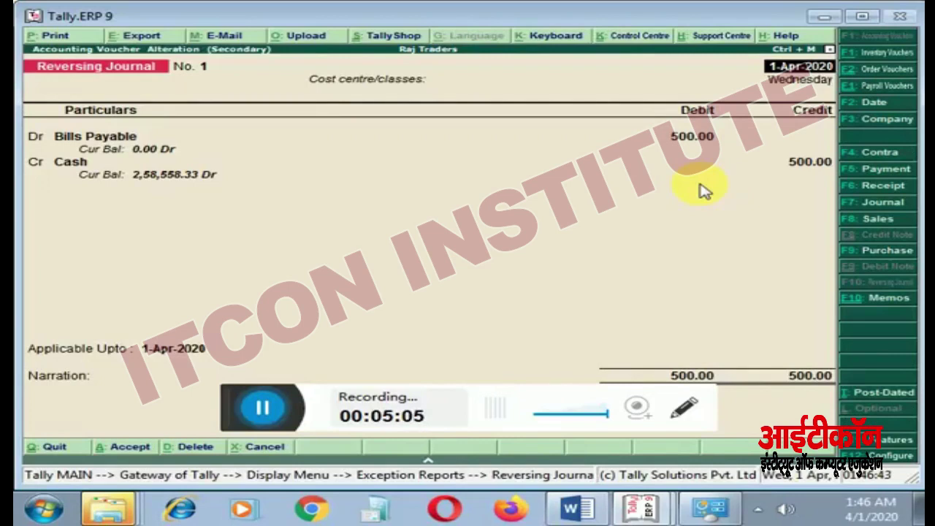
# Step: Convert the reversing journal into a regular Journal voucher, save it without a narration, and return to the register
pyautogui.press('F7')
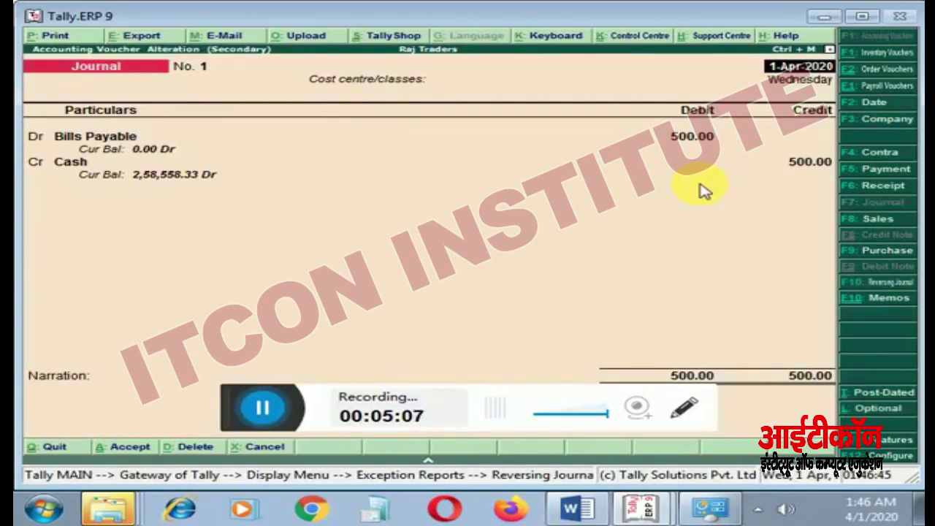
pyautogui.press('Return')
pyautogui.press('Return')
pyautogui.press('Return')
pyautogui.press('Return')
pyautogui.press('Return')
pyautogui.press('Return')
pyautogui.press('Return')
pyautogui.press('Return')
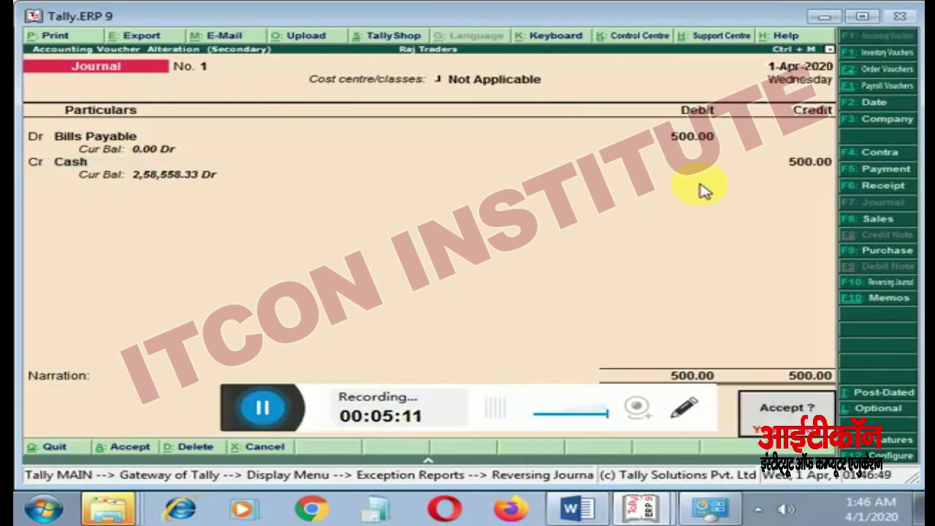
pyautogui.click(703, 190)
pyautogui.press('Escape')
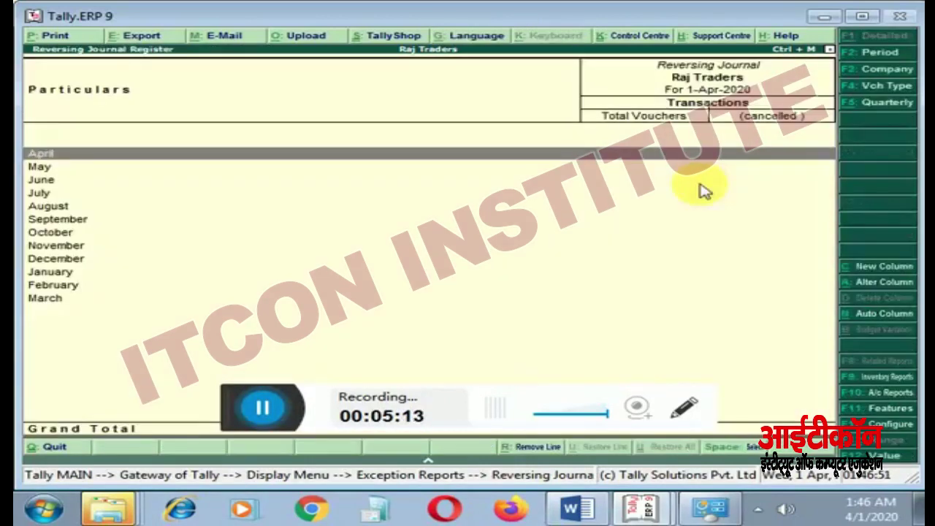
# Step: Examine the Indirect Expenses breakdown in the Profit & Loss A/c, and return to the Gateway of Tally
pyautogui.press('Escape')
pyautogui.press('Escape')
pyautogui.press('Up')
pyautogui.press('Escape')
pyautogui.press('Up')
pyautogui.press('Up')
pyautogui.press('Up')
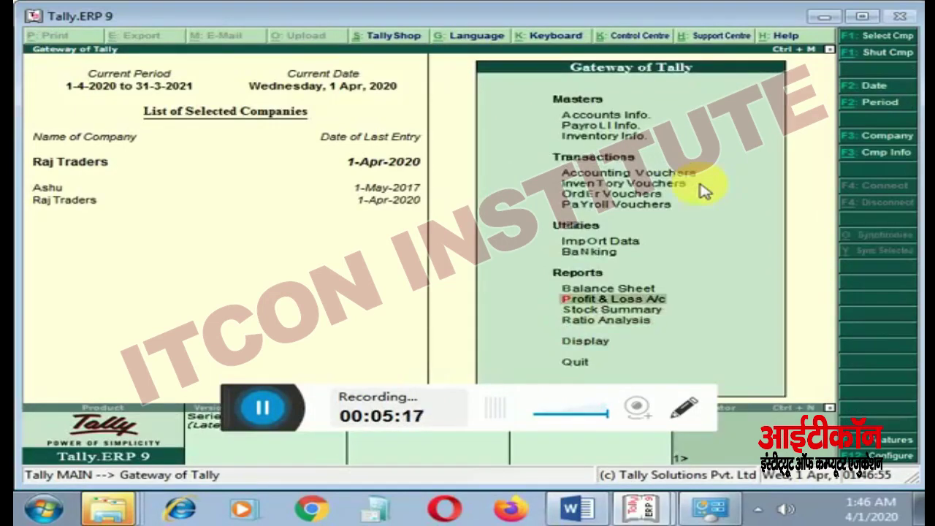
pyautogui.press('Return')
pyautogui.press('Down')
pyautogui.press('Down')
pyautogui.press('Down')
pyautogui.press('Up')
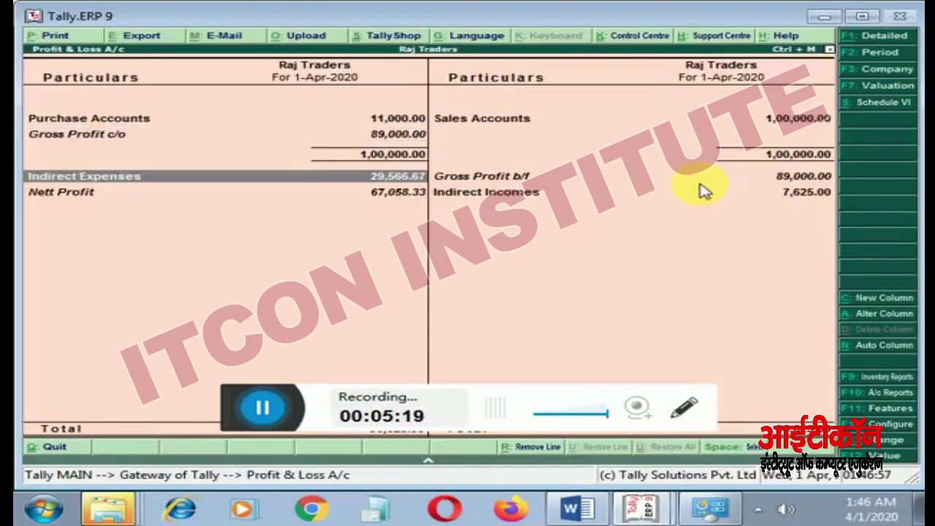
pyautogui.press('Return')
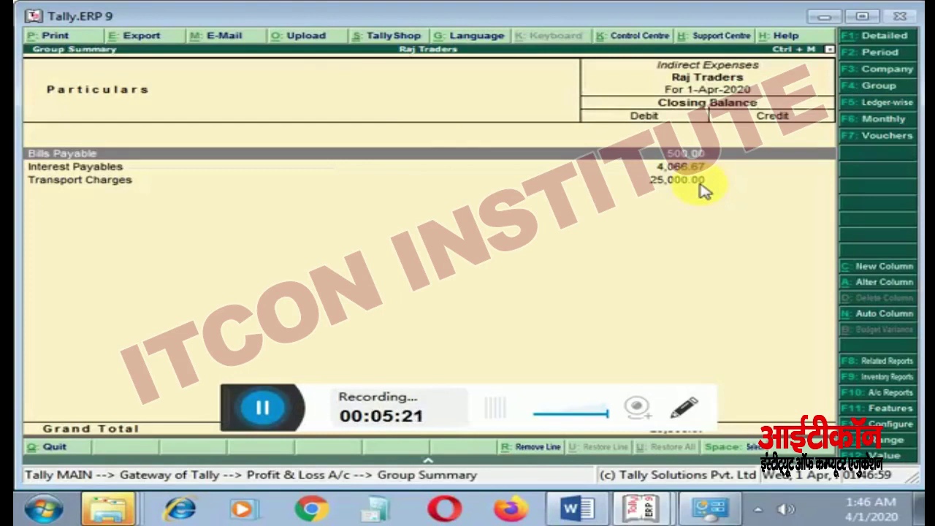
pyautogui.press('Escape')
pyautogui.press('Escape')
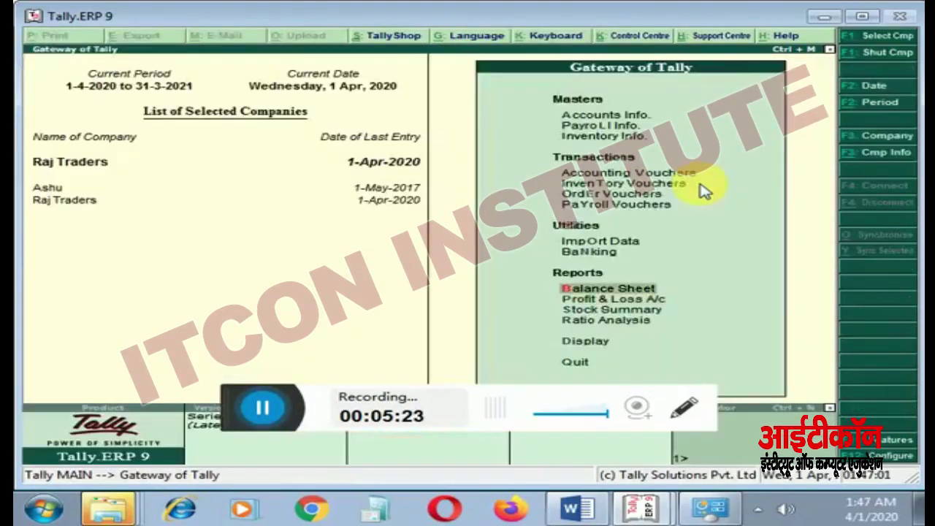
# Step: Examine the Cash-in-Hand balance under the Balance Sheet's Current Assets, and return to the Gateway of Tally
pyautogui.press('Up')
pyautogui.press('Return')
pyautogui.press('Down')
pyautogui.press('Right')
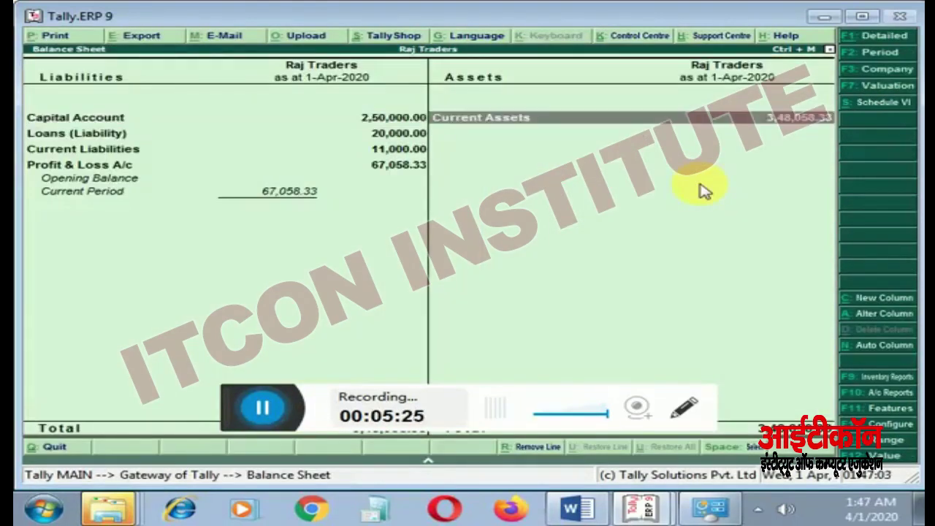
pyautogui.press('Return')
pyautogui.press('Down')
pyautogui.press('Down')
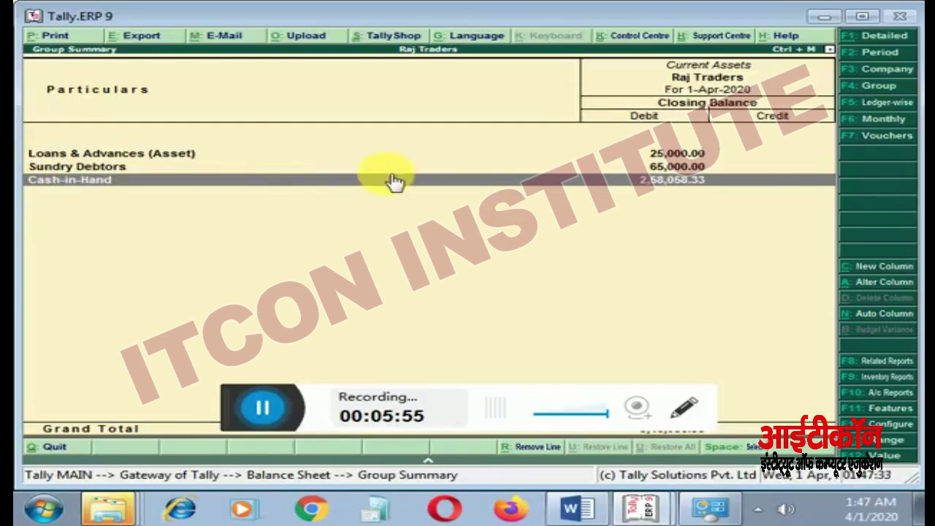
pyautogui.press('Escape')
pyautogui.press('Escape')
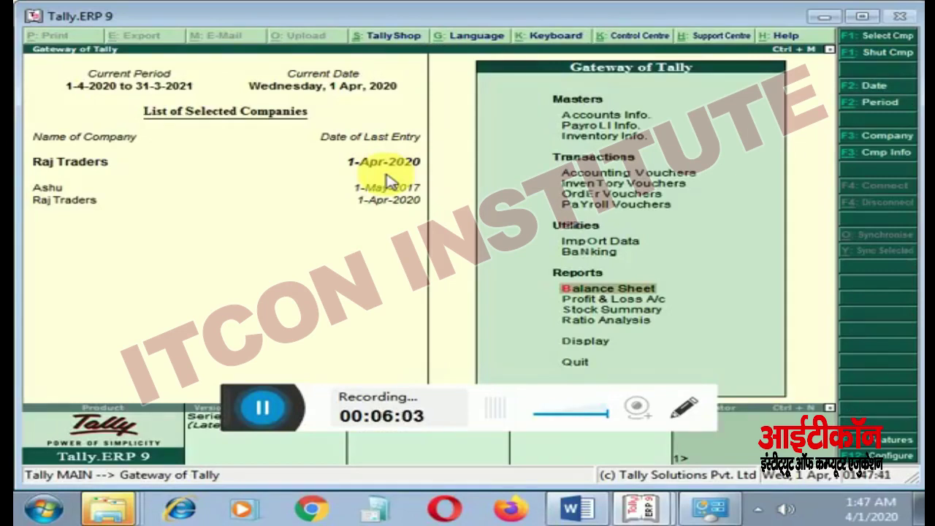
# Step: Start a Payment voucher in accounting vouchers, with Cash as the account and cost centre class Not Applicable
pyautogui.press('Up')
pyautogui.press('Up')
pyautogui.press('Up')
pyautogui.press('Up')
pyautogui.press('Up')
pyautogui.press('Up')
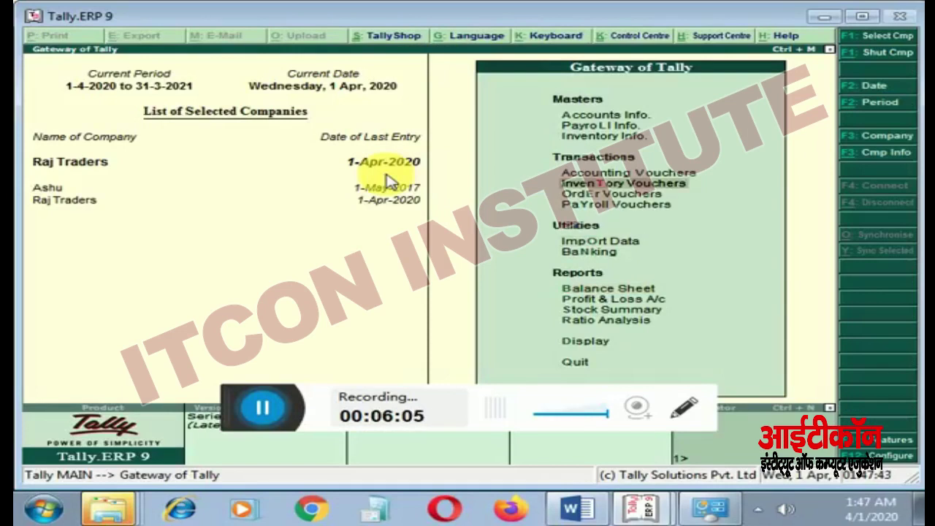
pyautogui.press('Return')
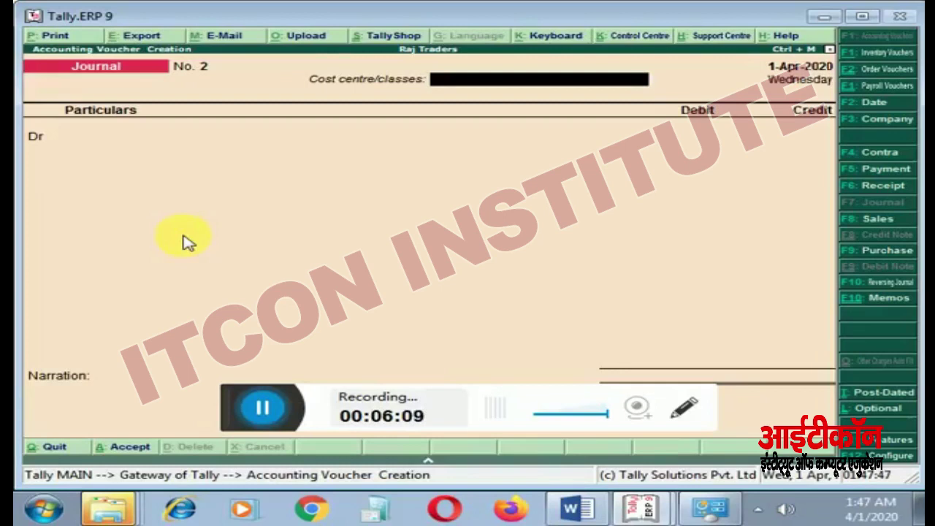
pyautogui.press('F5')
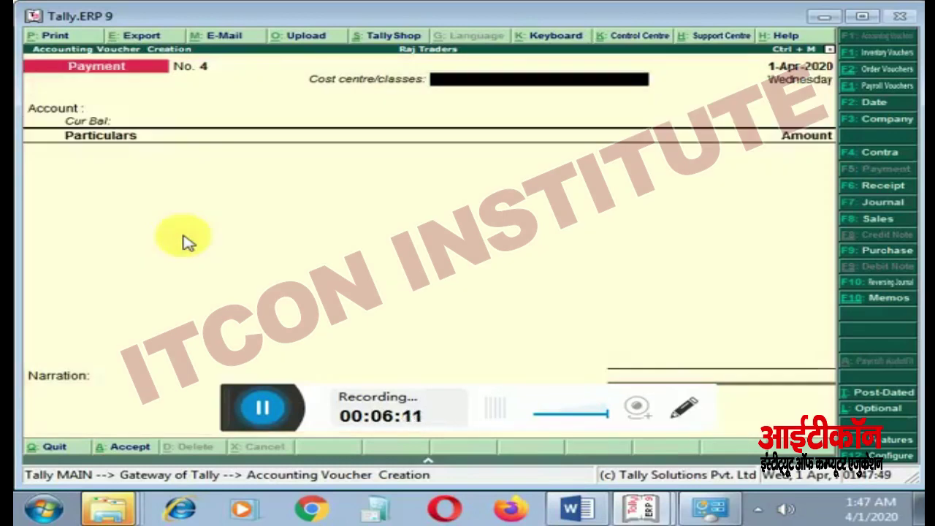
pyautogui.press('Return')
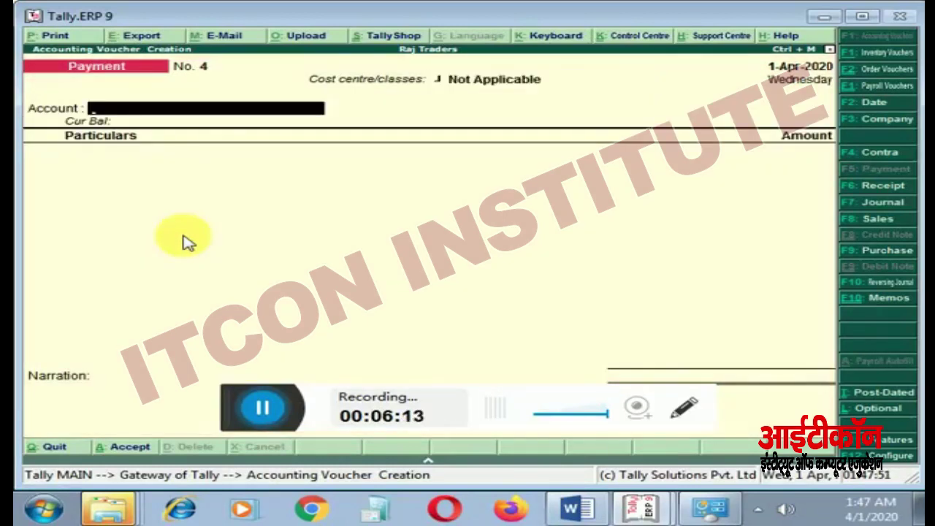
pyautogui.write('C')
pyautogui.press('Return')
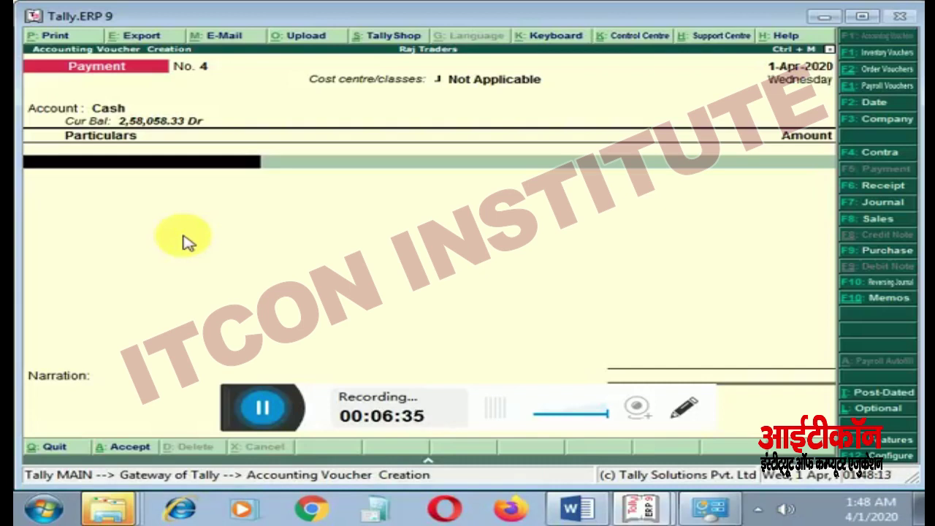
# Step: Create a ledger named Machinary under Fixed Assets with default settings, and use it in the payment's particulars
pyautogui.hotkey('alt', 'c')
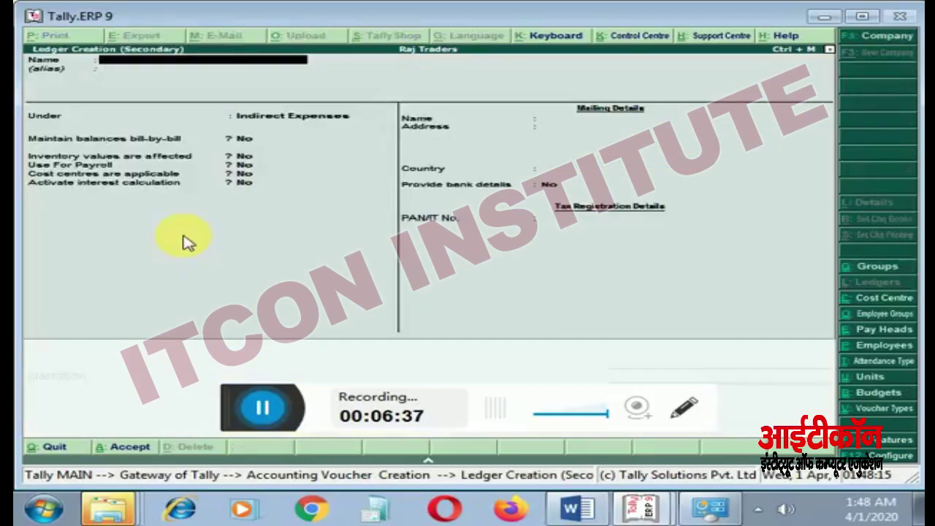
pyautogui.write('Machinary')
pyautogui.press('Return')
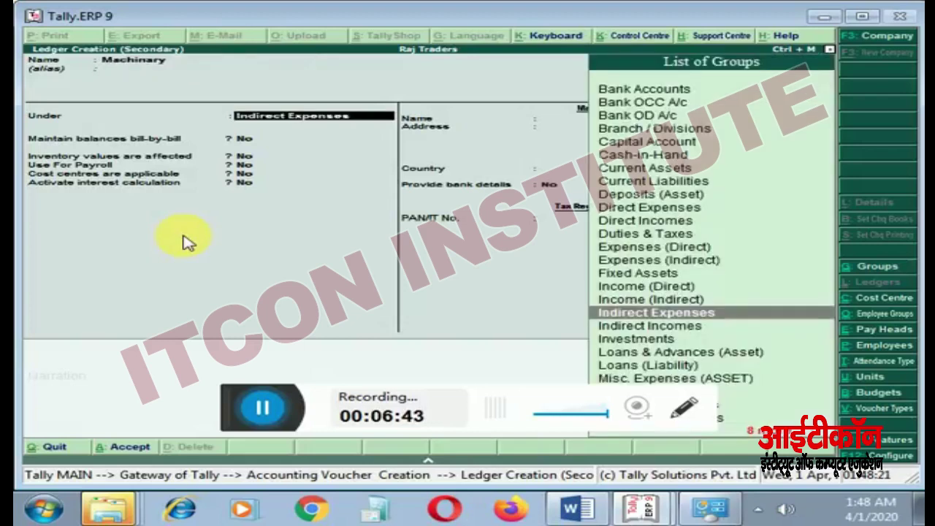
pyautogui.write('Fi')
pyautogui.press('Return')
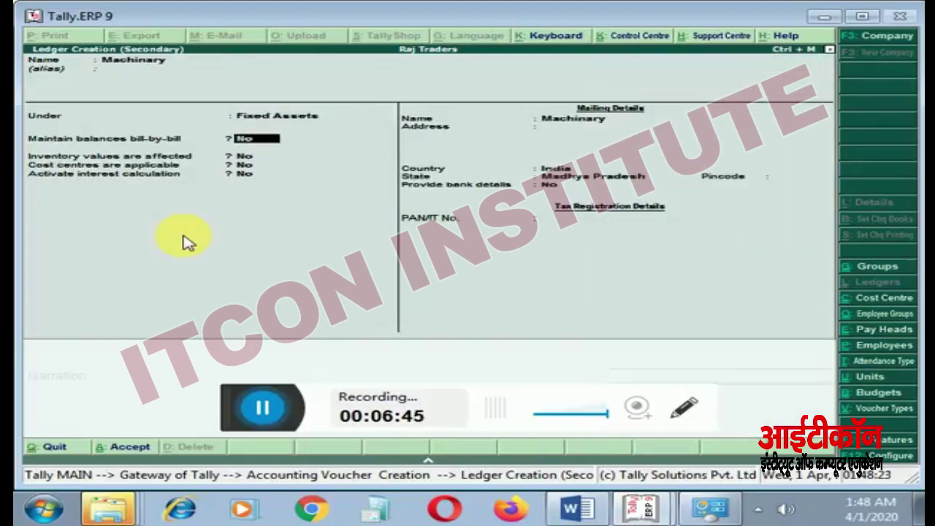
pyautogui.press('Return')
pyautogui.press('Return')
pyautogui.press('Return')
pyautogui.press('Return')
pyautogui.press('Return')
pyautogui.press('Return')
pyautogui.press('Return')
pyautogui.press('Return')
pyautogui.press('Return')
pyautogui.press('Return')
pyautogui.press('Return')
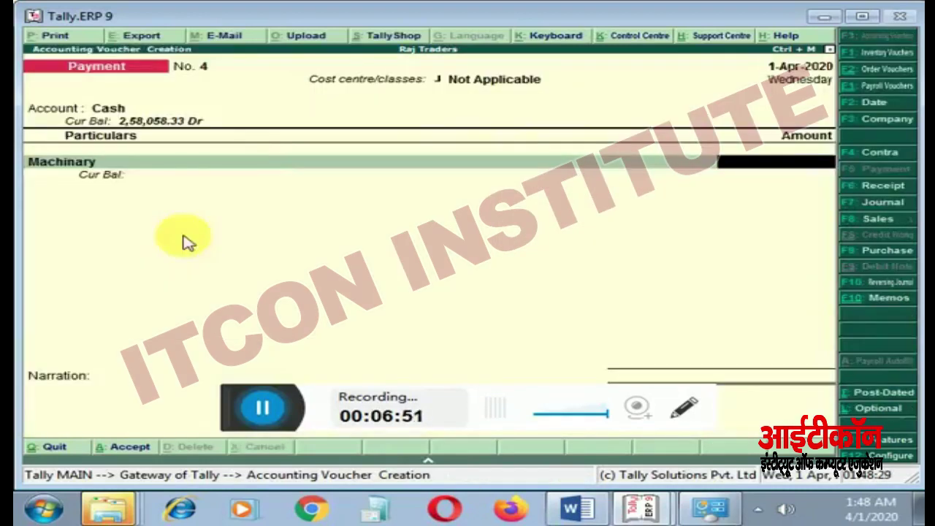
# Step: Mark the Payment voucher as Optional, enter 50000 for Machinary, and save it without a narration
pyautogui.click(893, 415)
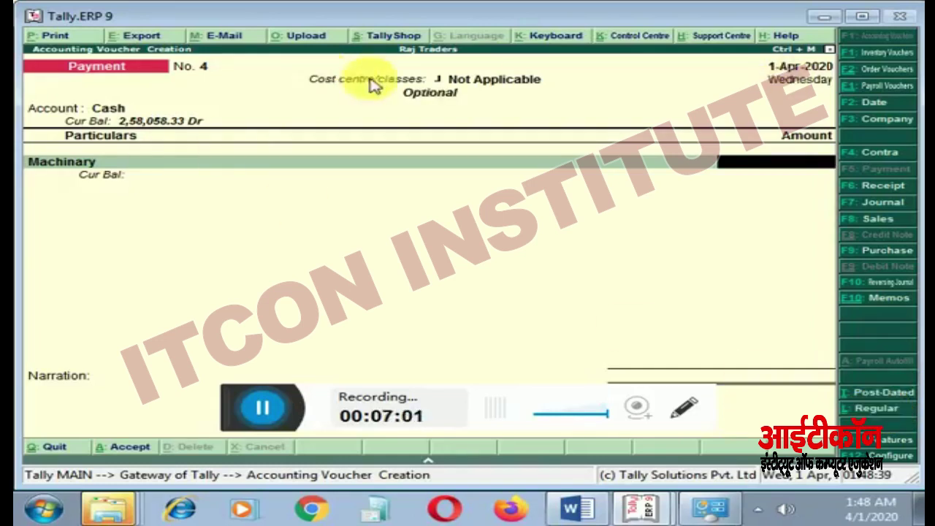
pyautogui.write('50000')
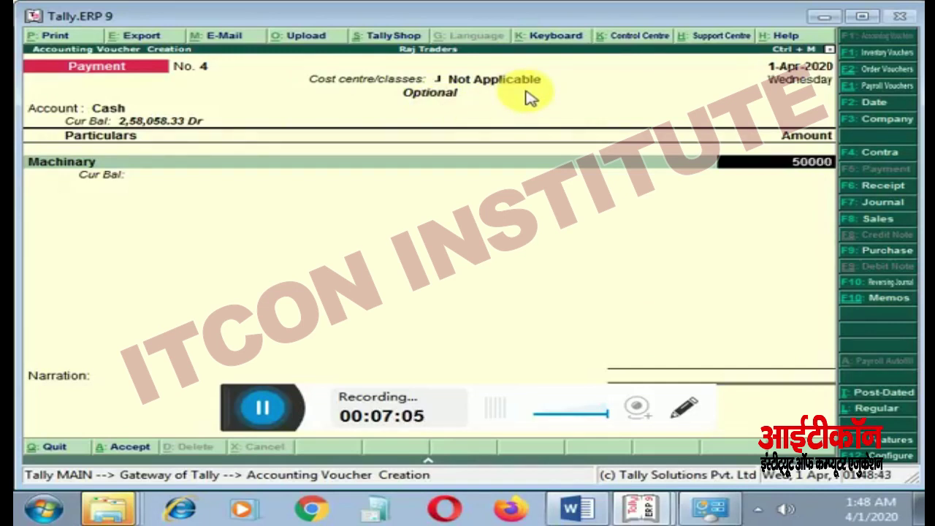
pyautogui.press('Return')
pyautogui.press('Return')
pyautogui.press('Return')
pyautogui.press('Return')
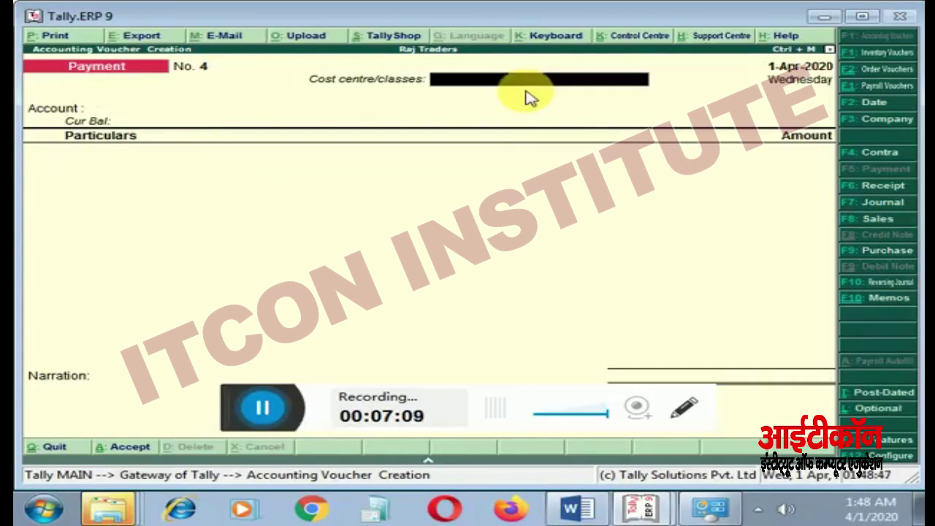
# Step: Leave voucher entry, examine the Balance Sheet's Current Assets breakdown, and return to the Gateway of Tally
pyautogui.press('Escape')
pyautogui.press('Return')
pyautogui.press('Down')
pyautogui.press('Down')
pyautogui.press('Down')
pyautogui.press('Down')
pyautogui.press('Down')
pyautogui.press('Down')
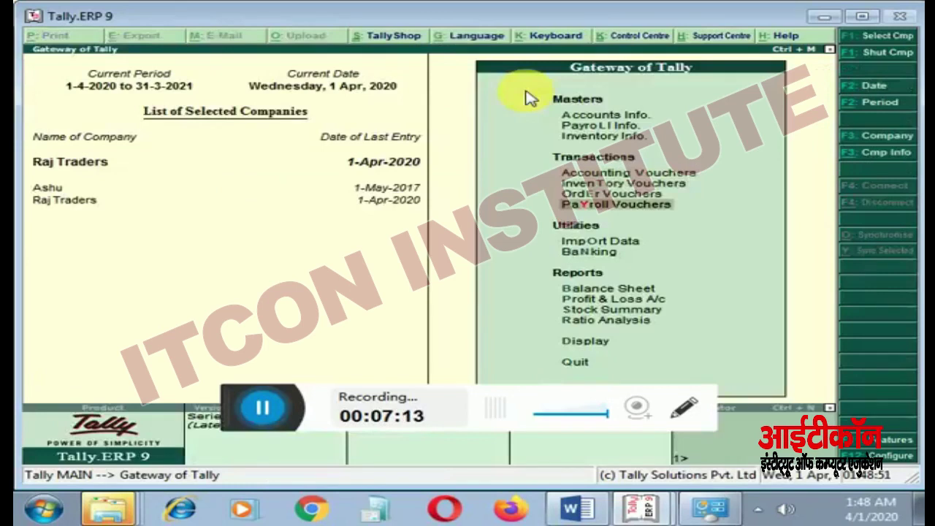
pyautogui.press('Return')
pyautogui.press('Right')
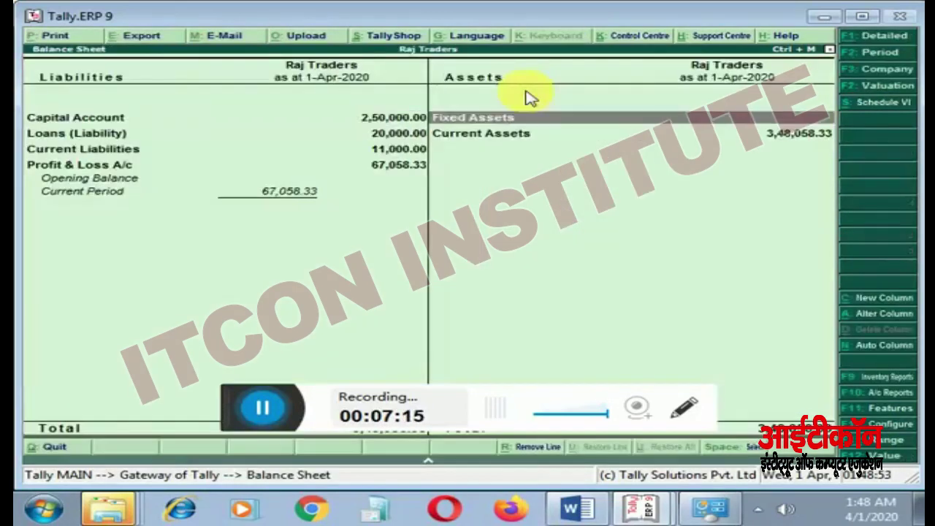
pyautogui.press('Down')
pyautogui.press('Return')
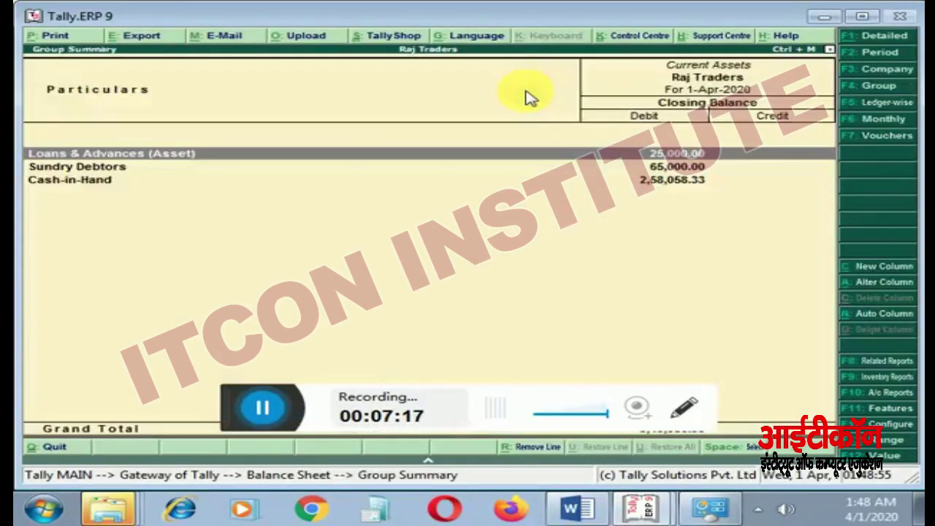
pyautogui.press('Escape')
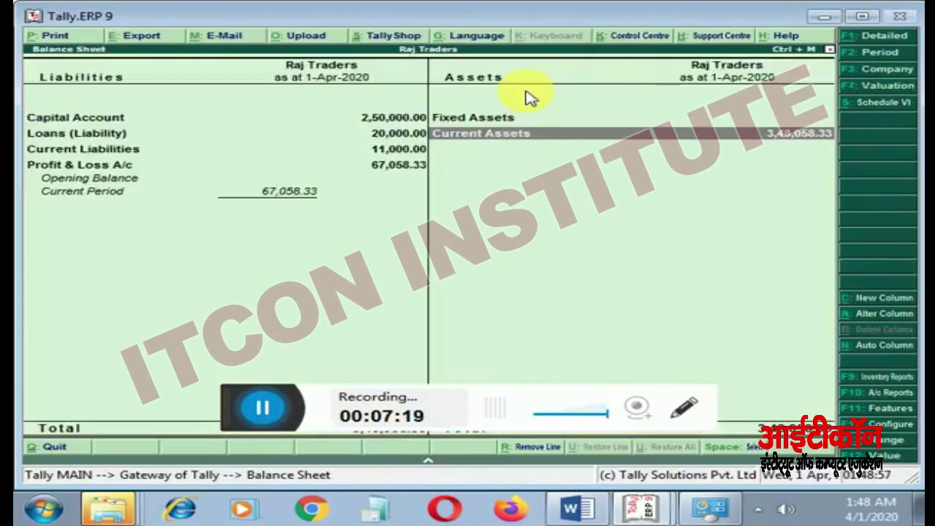
pyautogui.press('Up')
pyautogui.press('Escape')
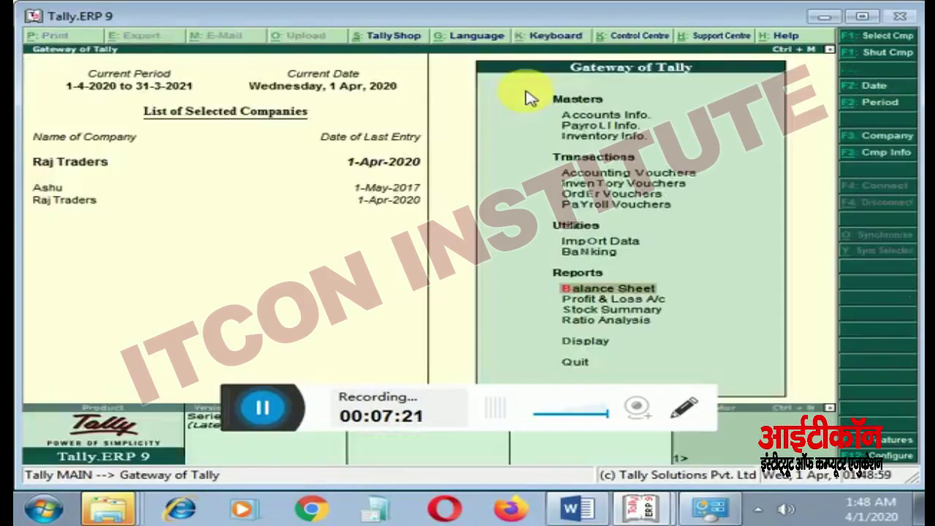
# Step: Examine the Cash-in-Hand entry in the Balance Sheet's Current Assets breakdown, and return to the Gateway of Tally
pyautogui.press('Return')
pyautogui.press('Down')
pyautogui.press('Right')
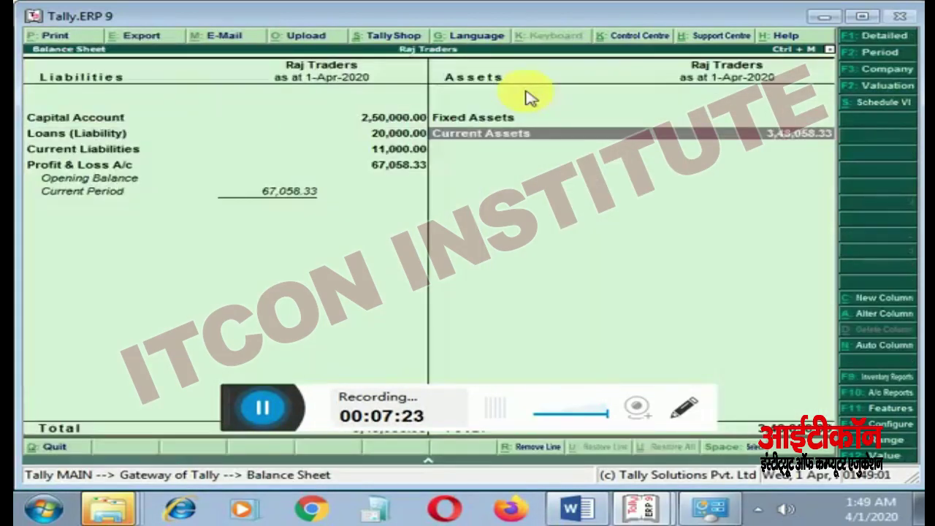
pyautogui.press('Return')
pyautogui.press('Down')
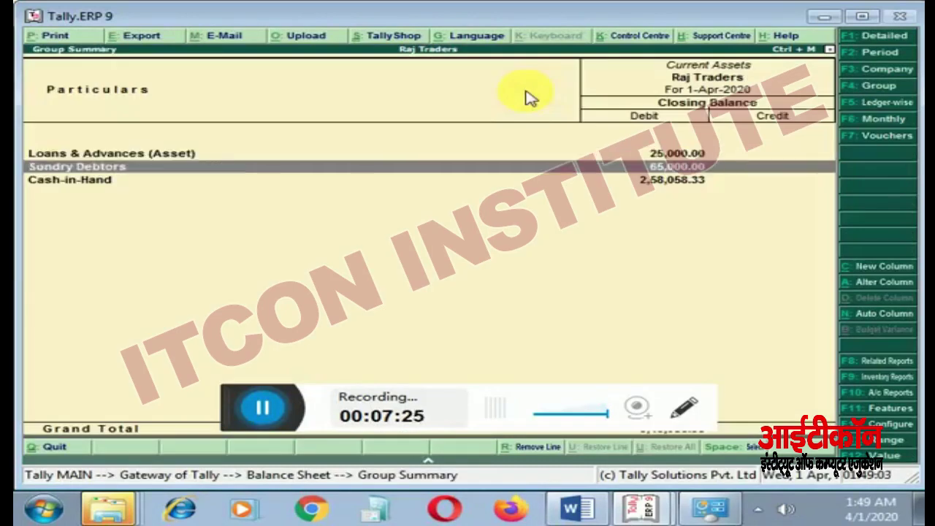
pyautogui.press('Down')
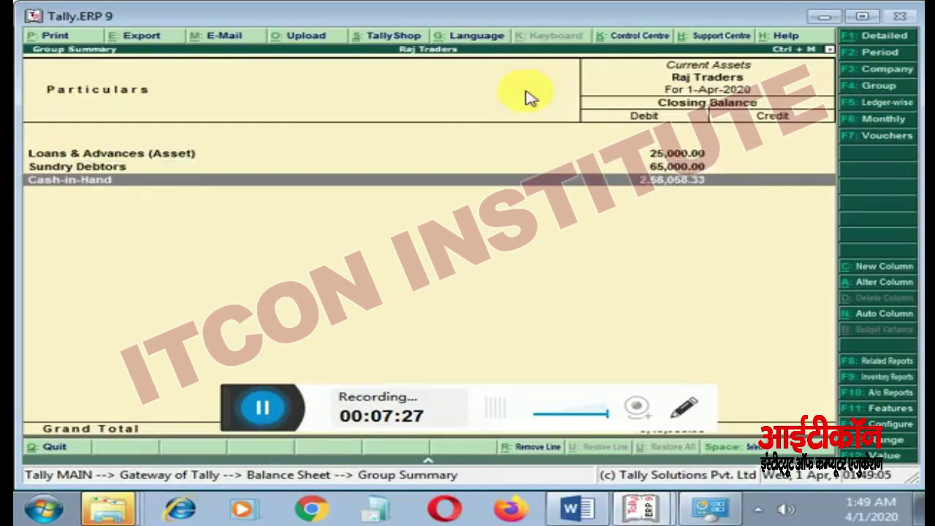
pyautogui.press('Escape')
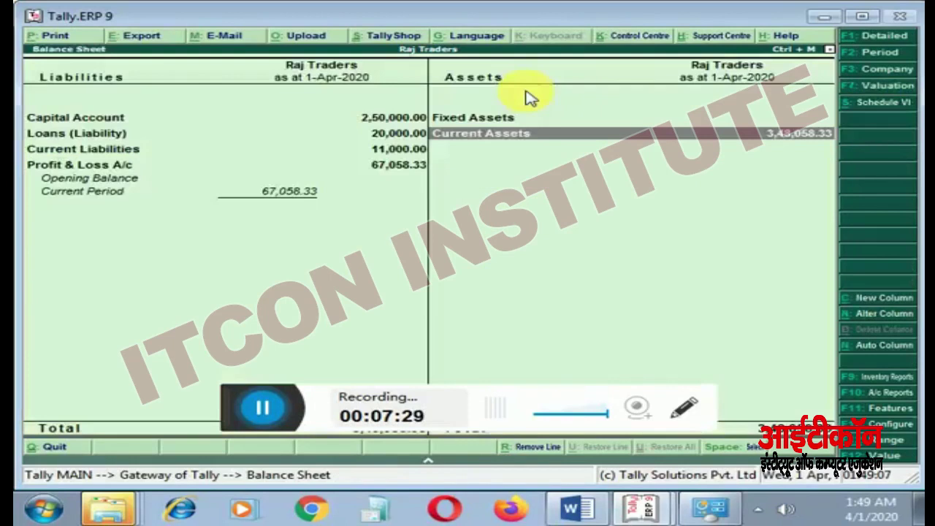
pyautogui.press('Escape')
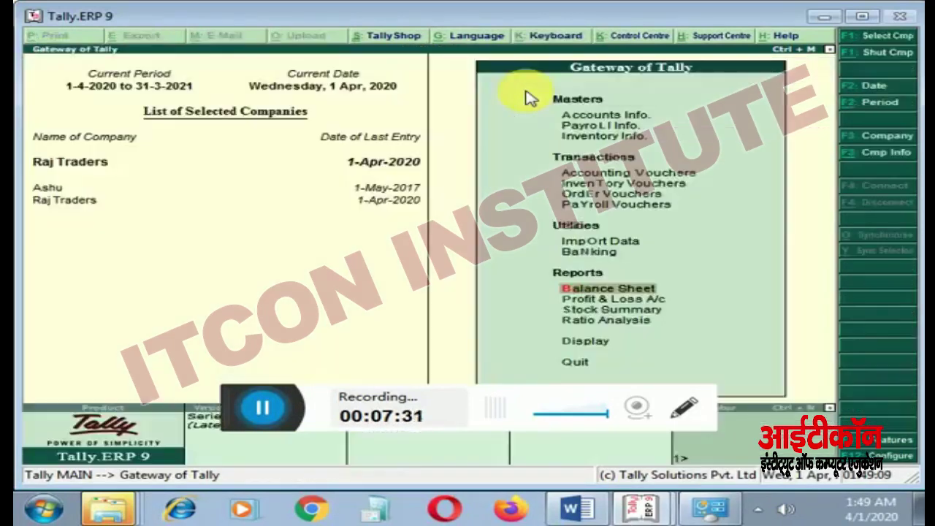
# Step: Open the Optional Vouchers list from the exception reports in the Display Menu
pyautogui.press('Down')
pyautogui.press('Down')
pyautogui.press('Down')
pyautogui.press('Down')
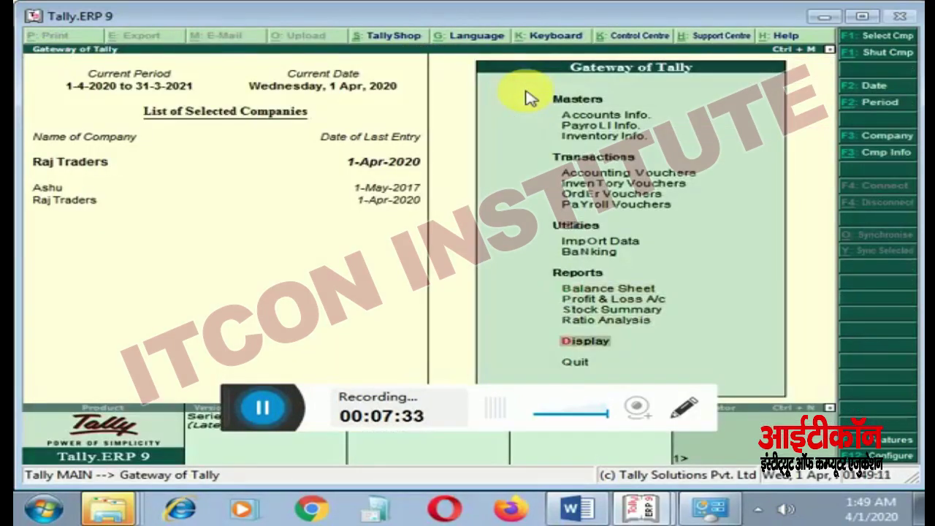
pyautogui.press('Return')
pyautogui.press('Down')
pyautogui.press('Down')
pyautogui.press('Down')
pyautogui.press('Up')
pyautogui.press('Up')
pyautogui.press('Down')
pyautogui.press('Down')
pyautogui.press('Down')
pyautogui.press('Up')
pyautogui.press('Up')
pyautogui.press('Down')
pyautogui.press('Down')
pyautogui.press('Down')
pyautogui.press('Down')
pyautogui.press('Down')
pyautogui.press('Down')
pyautogui.press('Down')
pyautogui.press('Down')
pyautogui.press('Down')
pyautogui.press('Down')
pyautogui.press('Return')
pyautogui.press('Down')
pyautogui.press('Down')
pyautogui.press('Down')
pyautogui.press('Down')
pyautogui.press('Down')
pyautogui.press('Down')
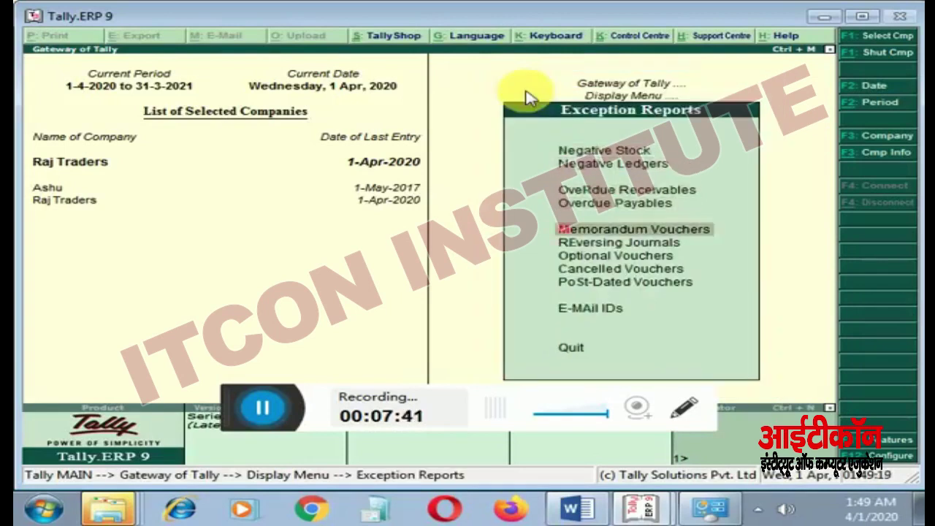
pyautogui.press('Return')
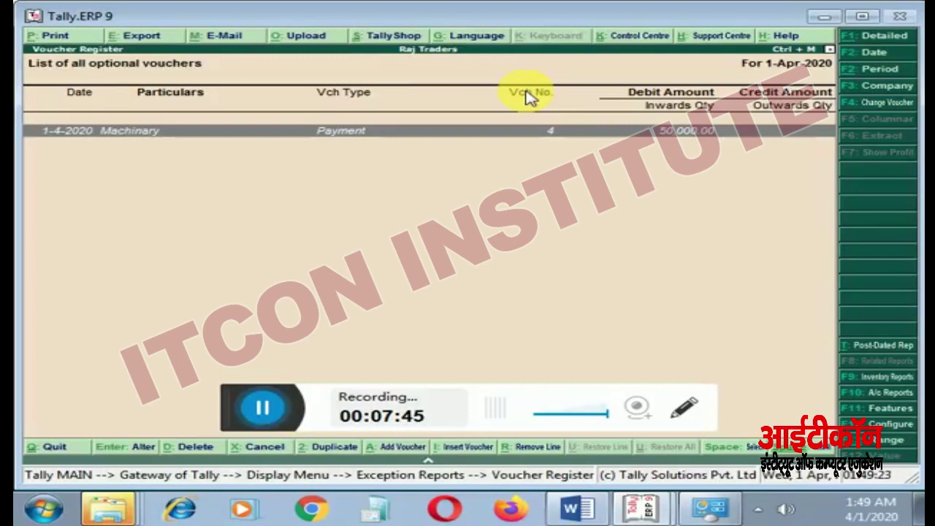
# Step: Convert the optional Machinary payment to a regular voucher, with cost centre class Not Applicable, and save it
pyautogui.press('Return')
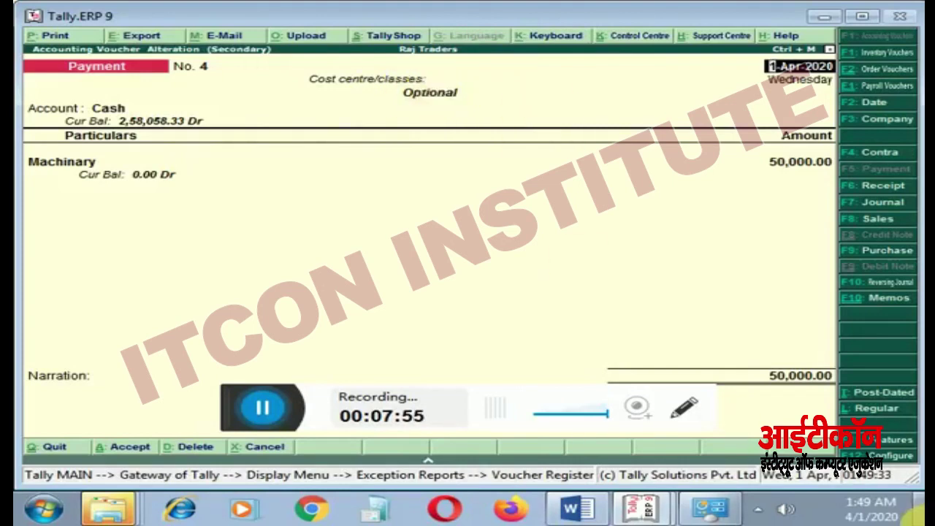
pyautogui.click(885, 417)
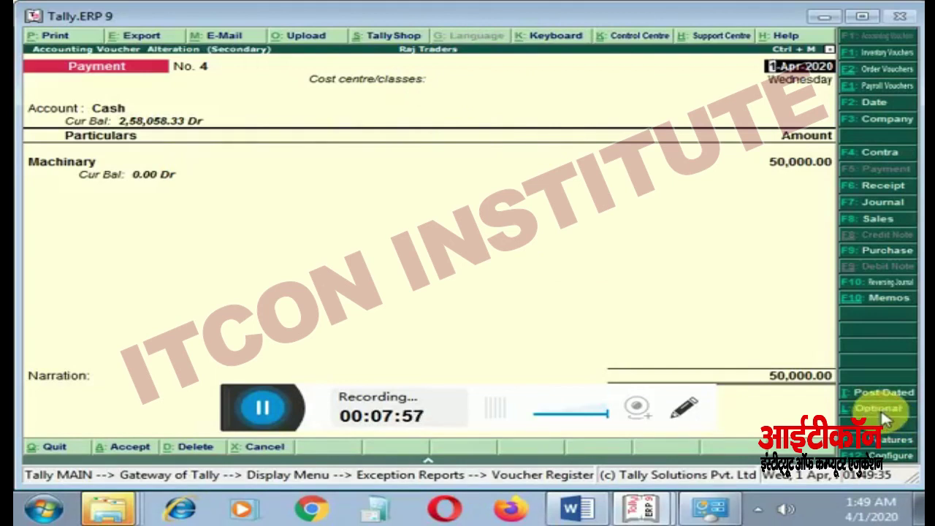
pyautogui.press('Return')
pyautogui.press('Return')
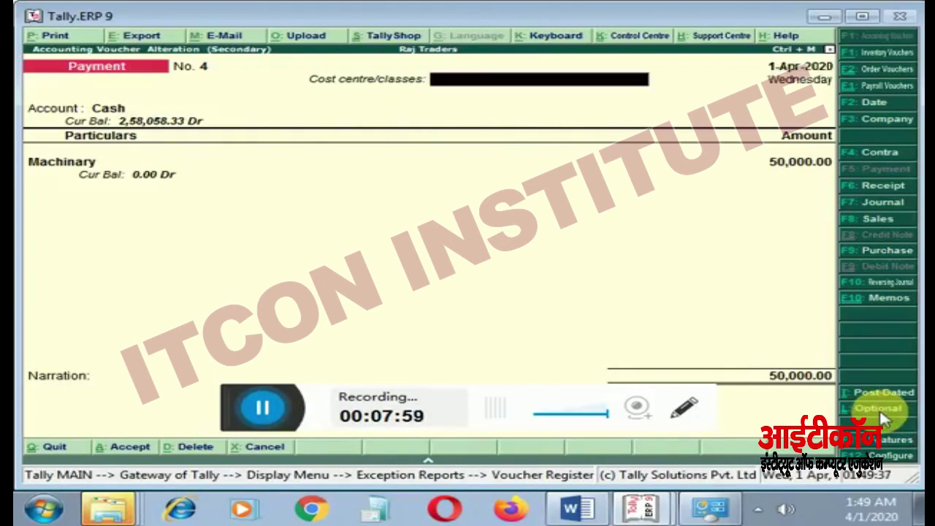
pyautogui.press('Return')
pyautogui.press('Return')
pyautogui.press('Return')
pyautogui.press('Return')
pyautogui.press('Return')
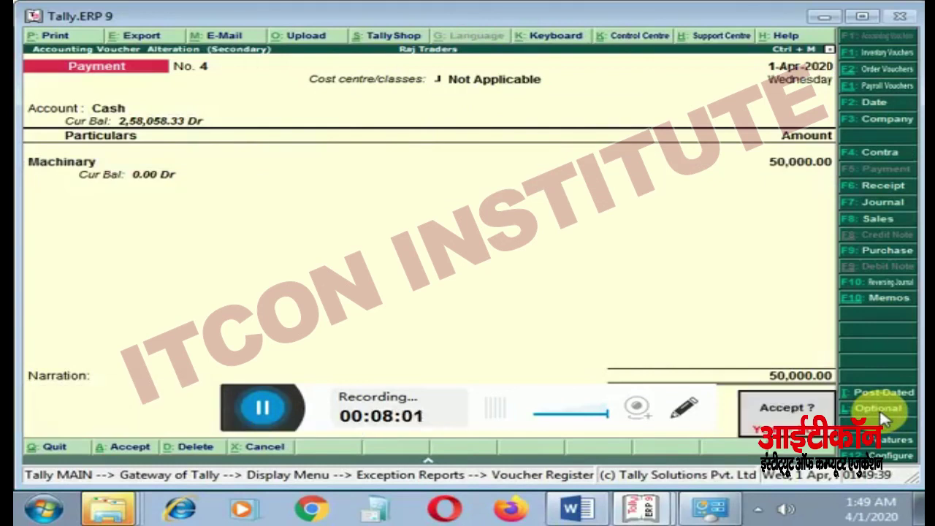
pyautogui.press('Return')
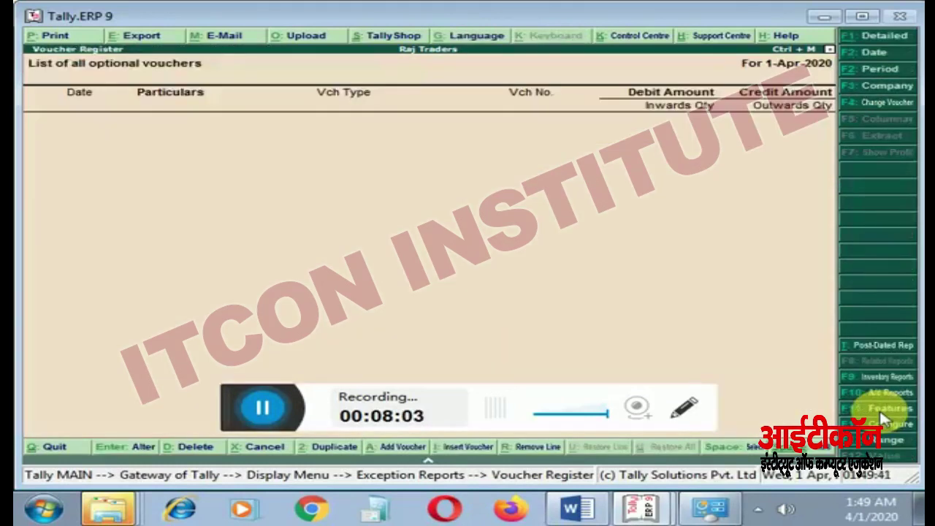
# Step: Leave the exception reports and check the Fixed Assets entry in the Balance Sheet
pyautogui.press('Escape')
pyautogui.press('Escape')
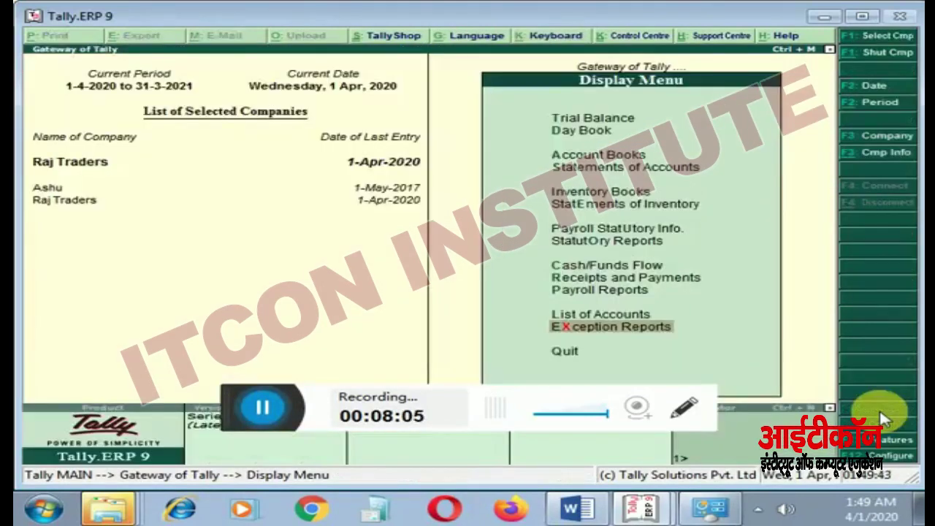
pyautogui.press('Escape')
pyautogui.press('Up')
pyautogui.press('Up')
pyautogui.press('Up')
pyautogui.press('Up')
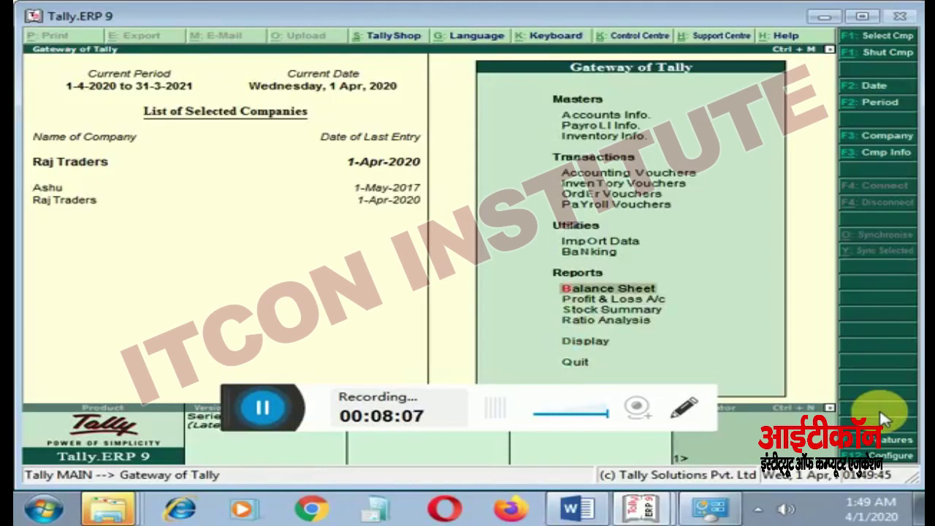
pyautogui.press('Return')
pyautogui.press('Right')
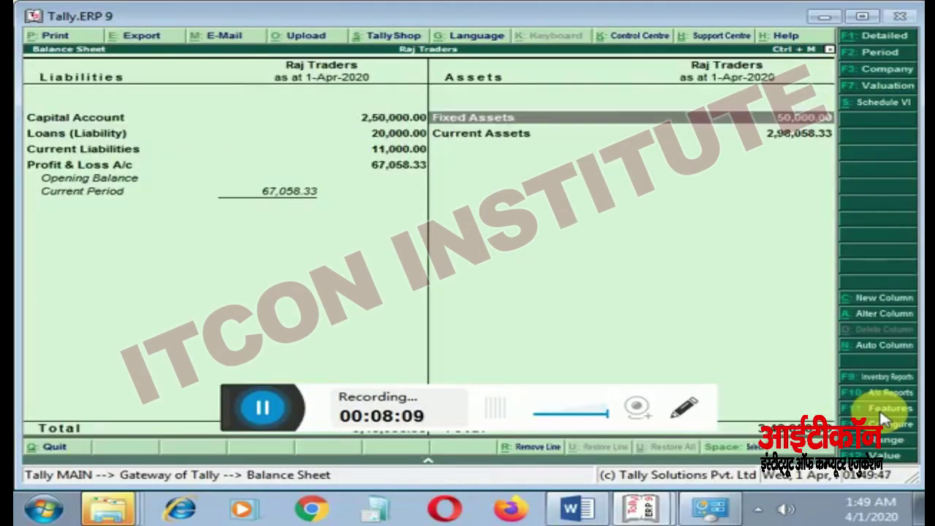
# Step: Drill down from Fixed Assets to the Machinary ledger's April vouchers, and return to the Gateway of Tally
pyautogui.press('Return')
pyautogui.press('Return')
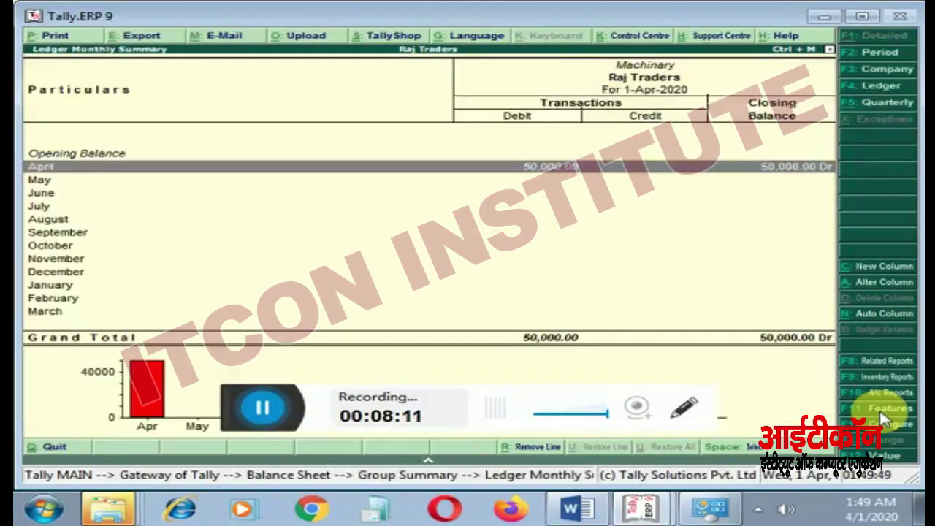
pyautogui.press('Return')
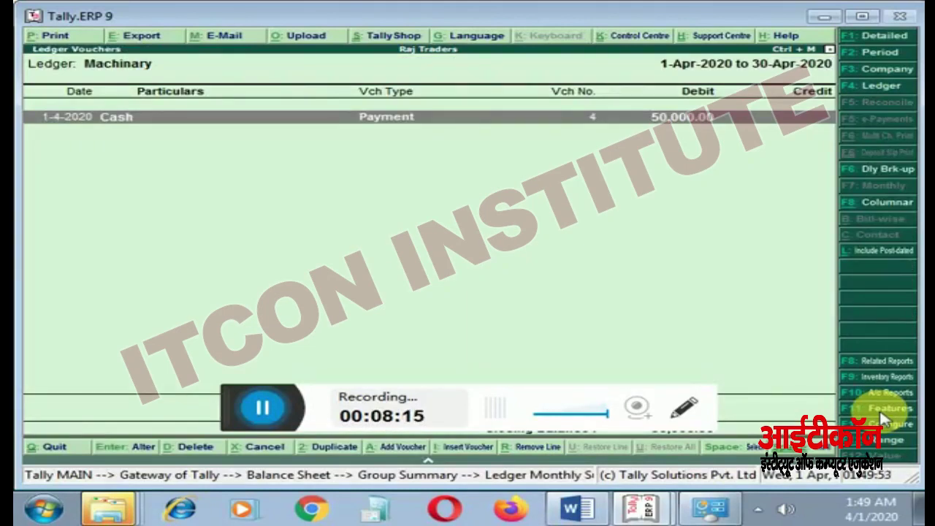
pyautogui.press('Escape')
pyautogui.press('Escape')
pyautogui.press('Escape')
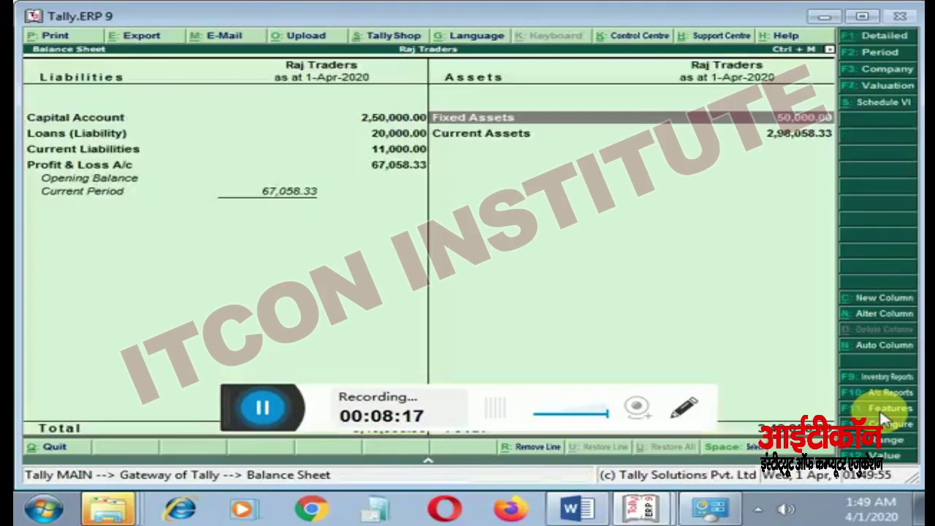
pyautogui.press('Escape')
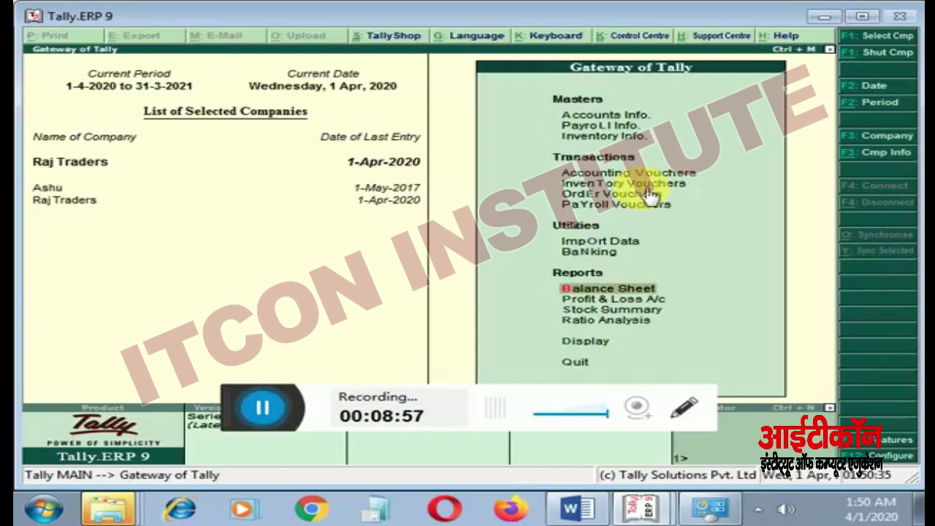
# Step: Start a new Payment voucher with cost centre class Not Applicable and Cash as the account
pyautogui.press('Up')
pyautogui.press('Up')
pyautogui.press('Up')
pyautogui.press('Up')
pyautogui.press('Up')
pyautogui.press('Up')
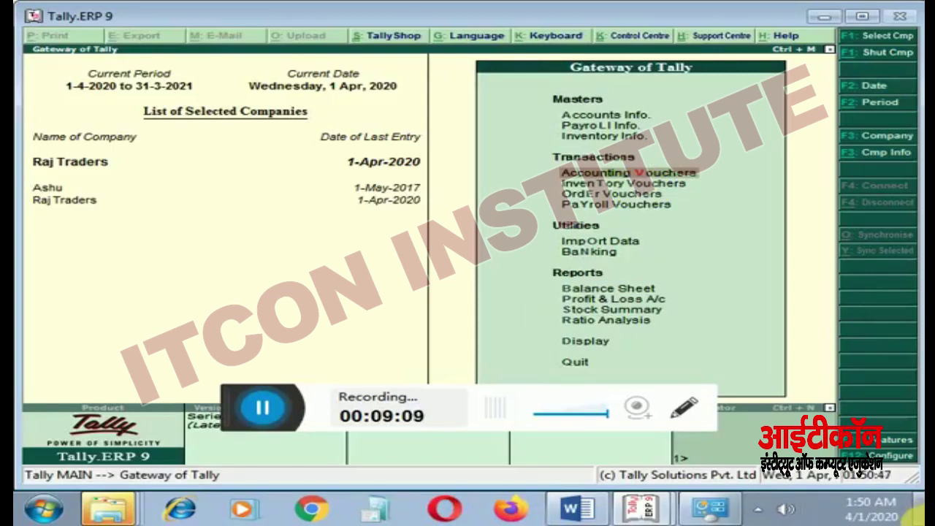
pyautogui.press('Return')
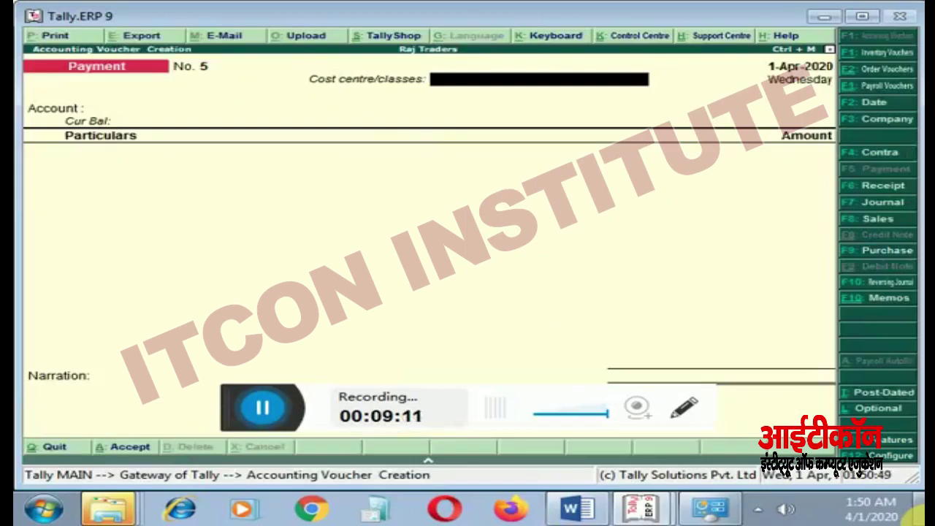
pyautogui.press('Return')
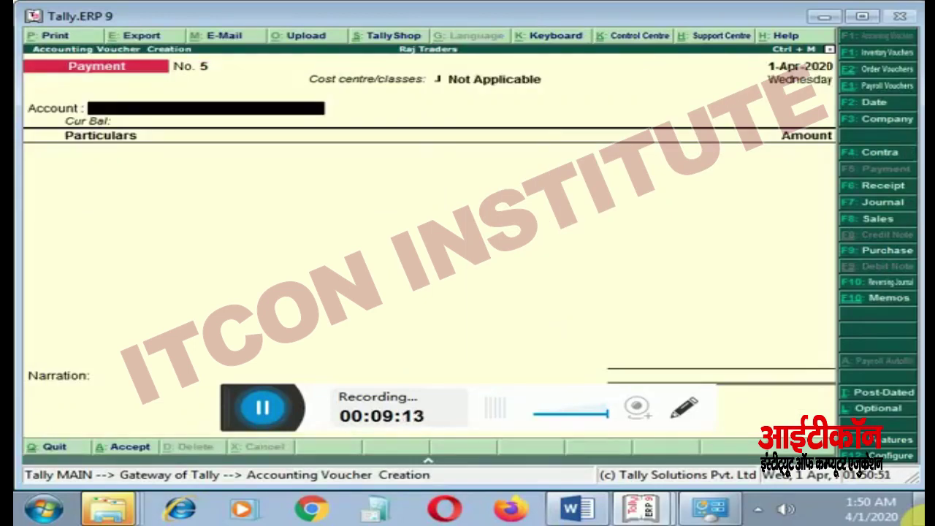
pyautogui.write('C')
pyautogui.press('Return')
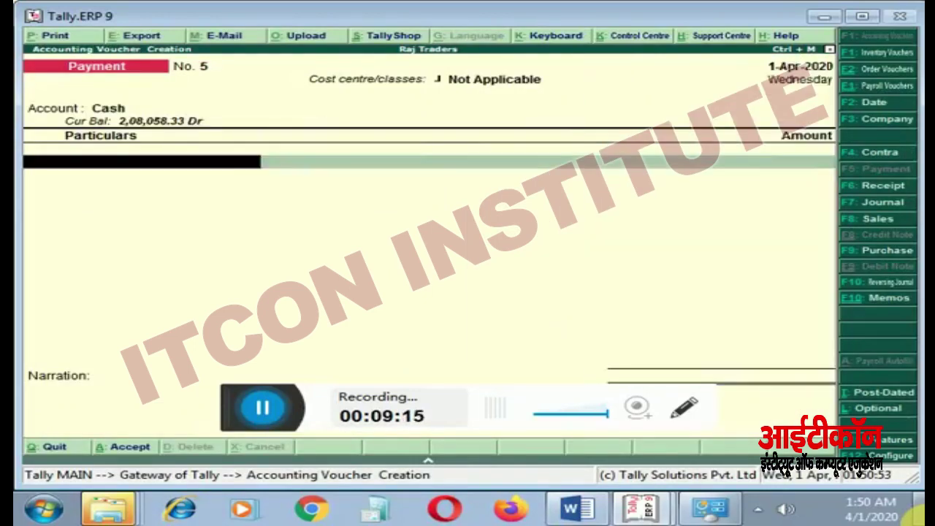
# Step: Create a ledger named Land under Fixed Assets with default settings for the payment's particulars
pyautogui.hotkey('alt', 'c')
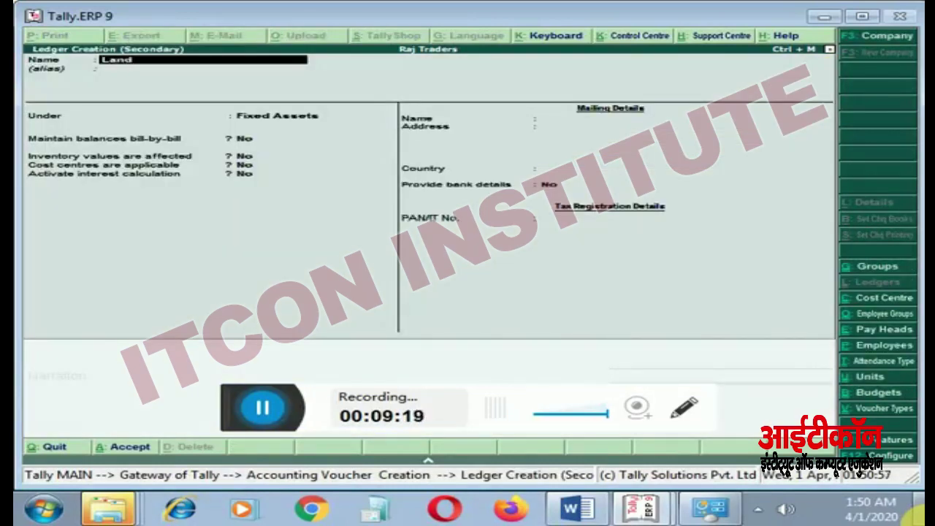
pyautogui.press('Return')
pyautogui.press('Return')
pyautogui.press('Return')
pyautogui.press('Return')
pyautogui.press('Return')
pyautogui.press('Return')
pyautogui.press('Return')
pyautogui.press('Return')
pyautogui.press('Return')
pyautogui.press('Return')
pyautogui.press('Return')
pyautogui.press('Return')
pyautogui.press('Return')
pyautogui.press('Return')
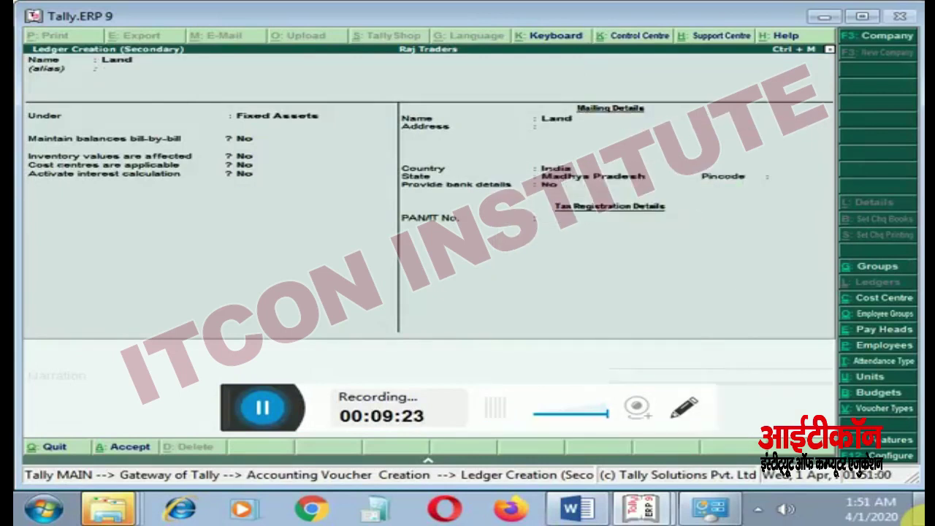
# Step: Enter 40000 for Land, mark the Payment voucher as Post-Dated, and save it without a narration
pyautogui.write('40000')
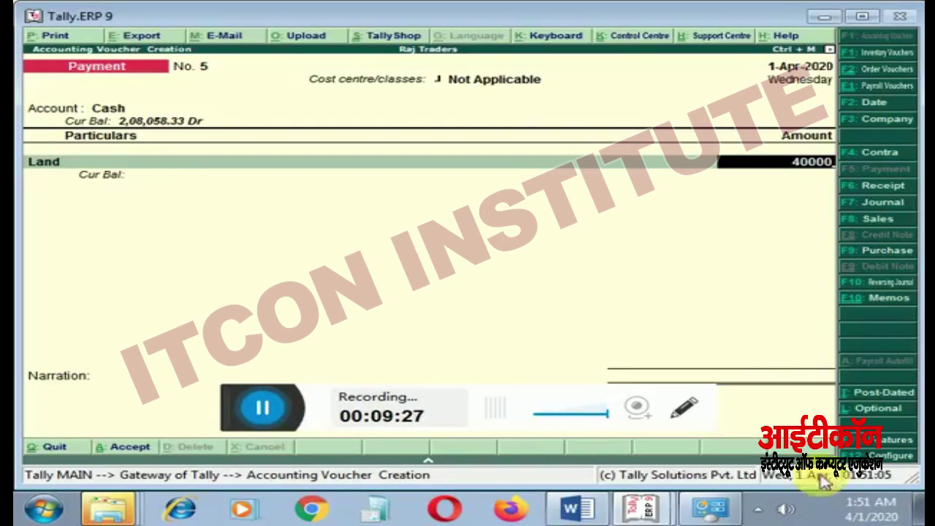
pyautogui.click(894, 393)
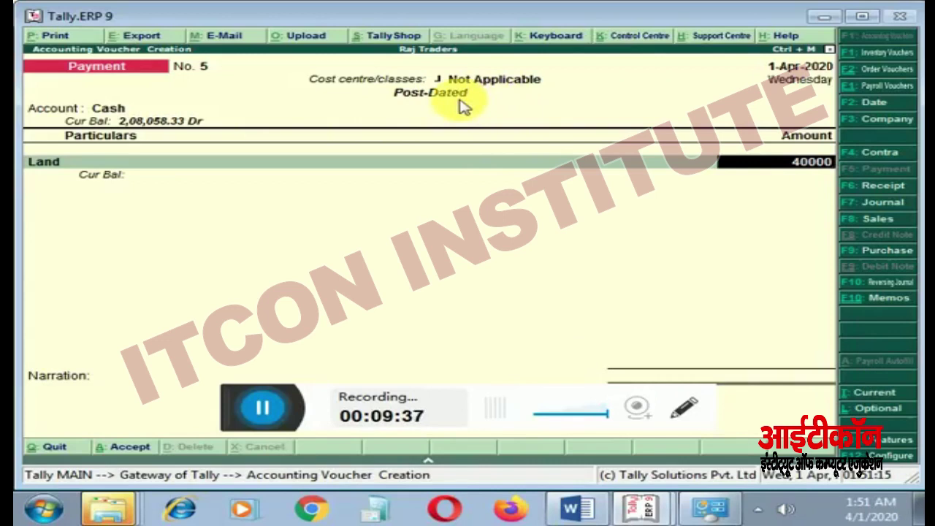
pyautogui.press('Return')
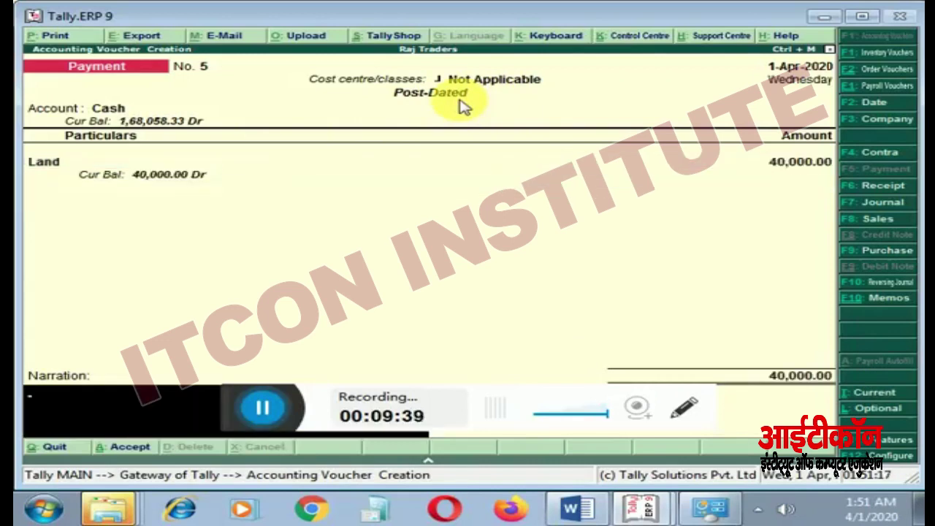
pyautogui.press('Return')
pyautogui.press('Return')
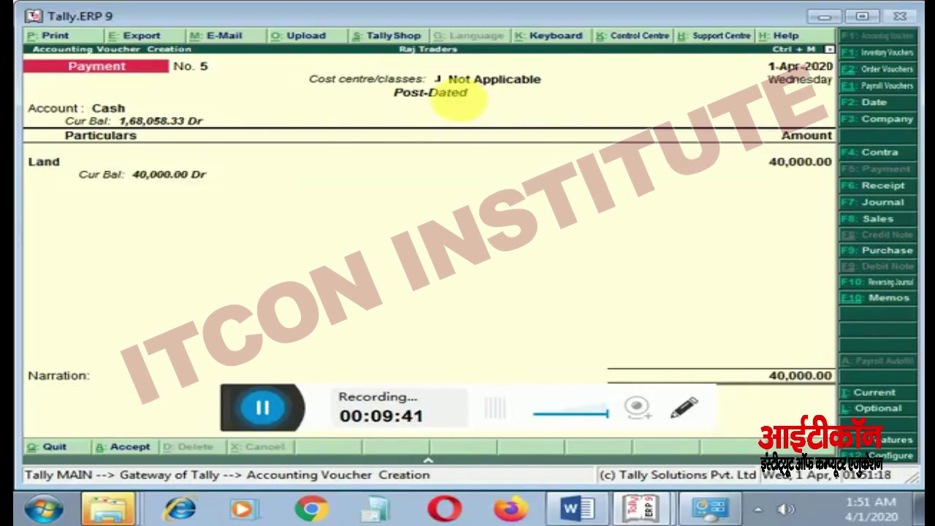
# Step: Leave voucher entry and open the Fixed Assets breakdown from the Balance Sheet
pyautogui.press('Escape')
pyautogui.press('Down')
pyautogui.press('Down')
pyautogui.press('Down')
pyautogui.press('Down')
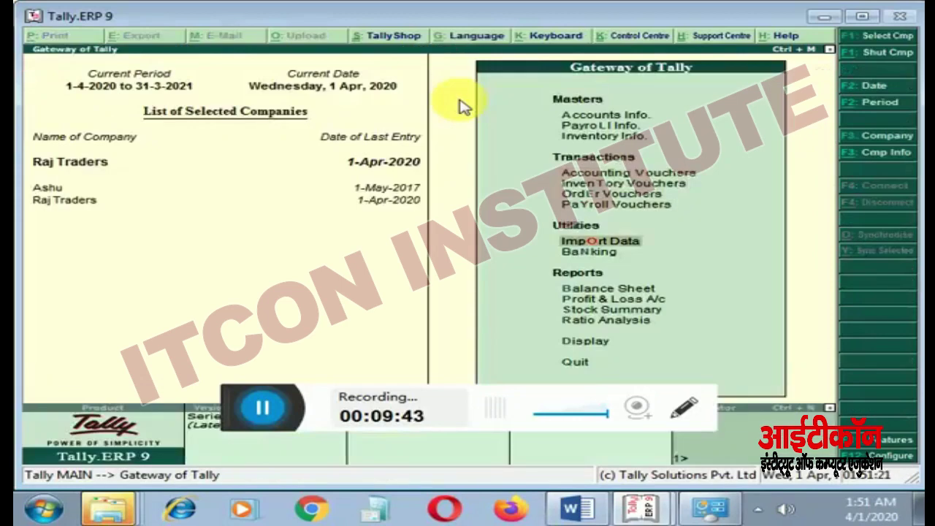
pyautogui.press('Return')
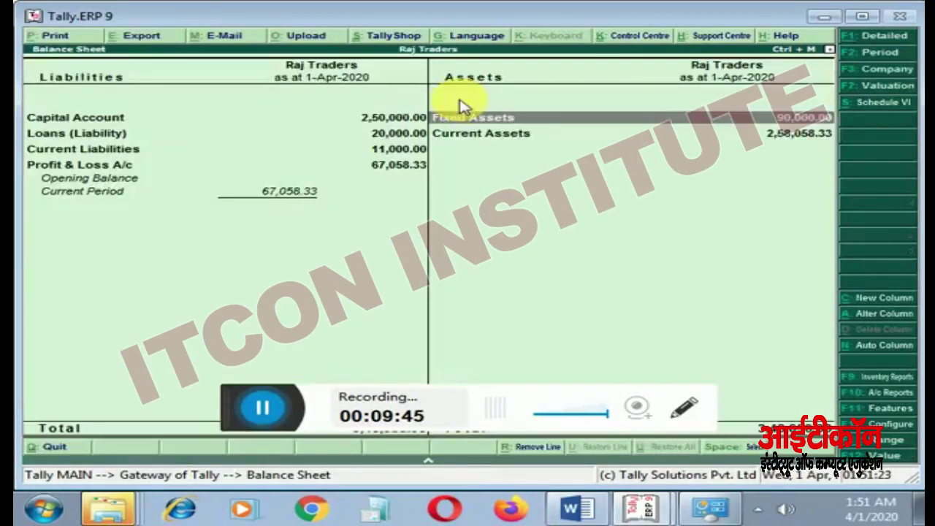
pyautogui.press('Return')
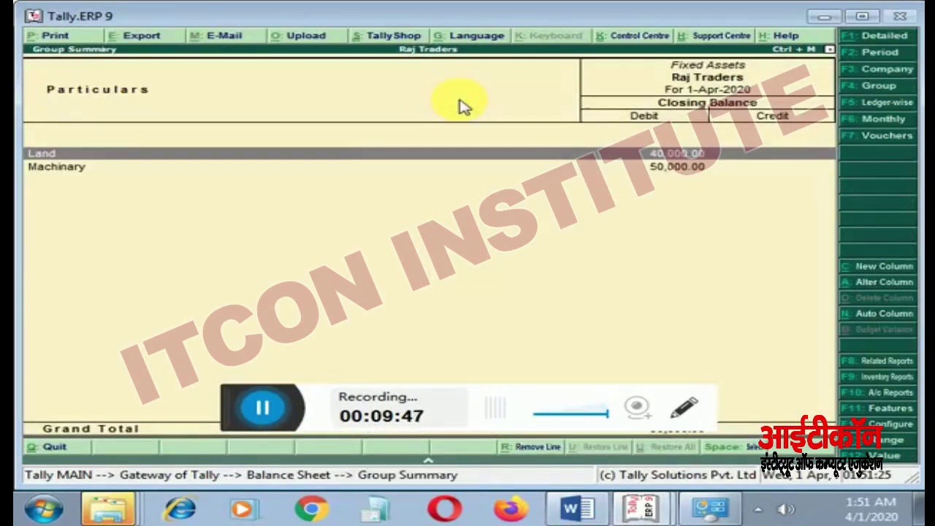
# Step: View the Land ledger's April payment voucher, and return to the Fixed Assets summary without changing it
pyautogui.press('Return')
pyautogui.press('Return')
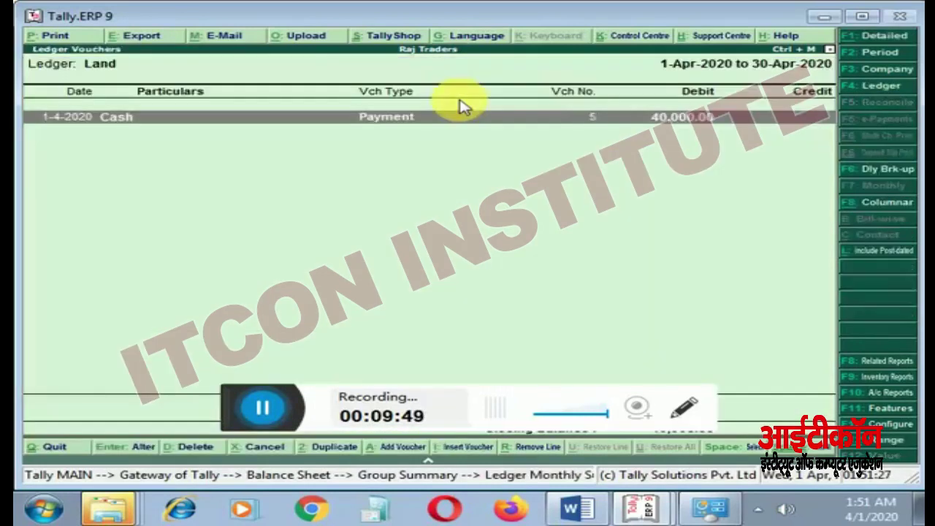
pyautogui.press('Return')
pyautogui.press('Escape')
pyautogui.press('y')
pyautogui.press('Escape')
pyautogui.press('Escape')
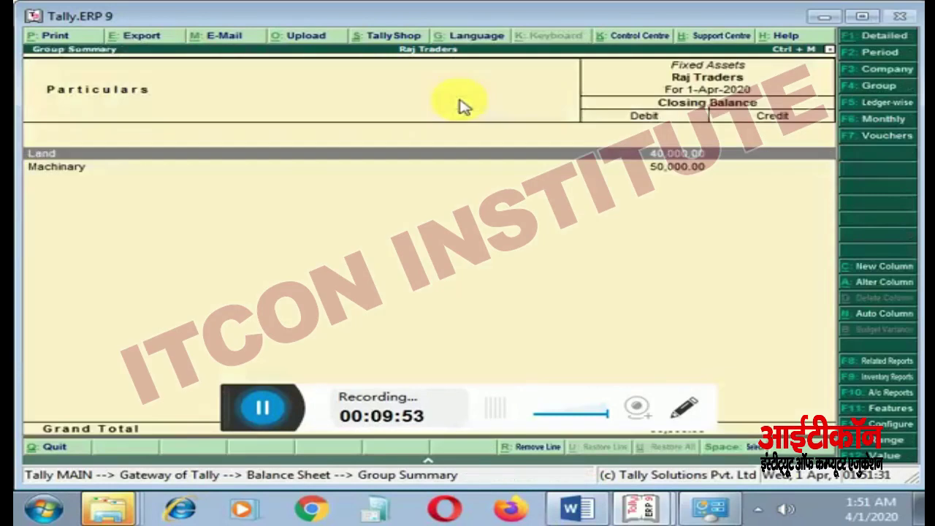
# Step: Leave the Balance Sheet and open the Exception Reports from the Display options
pyautogui.press('Escape')
pyautogui.press('Escape')
pyautogui.press('Down')
pyautogui.press('Down')
pyautogui.press('Down')
pyautogui.press('Down')
pyautogui.press('Return')
pyautogui.press('Down')
pyautogui.press('Down')
pyautogui.press('Down')
pyautogui.press('Down')
pyautogui.press('Down')
pyautogui.press('Down')
pyautogui.press('Down')
pyautogui.press('Down')
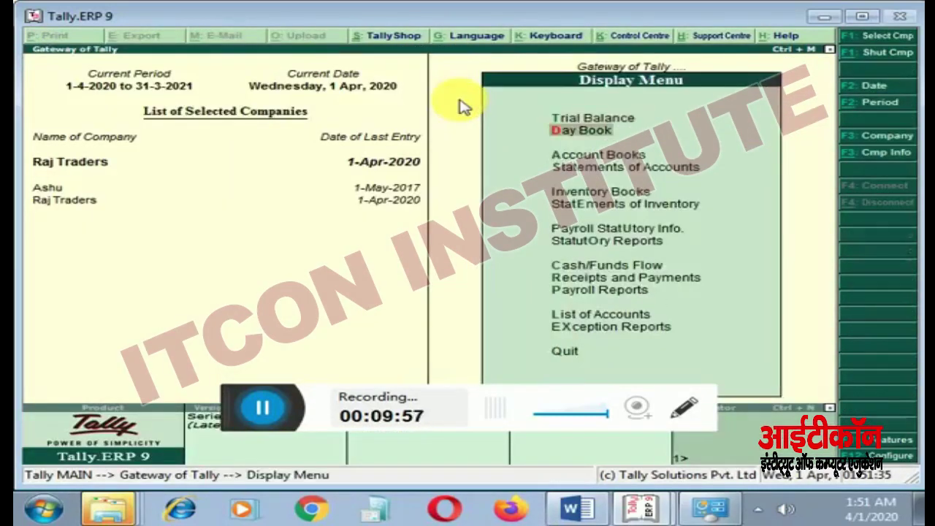
pyautogui.press('Down')
pyautogui.press('Down')
pyautogui.press('Down')
pyautogui.press('Down')
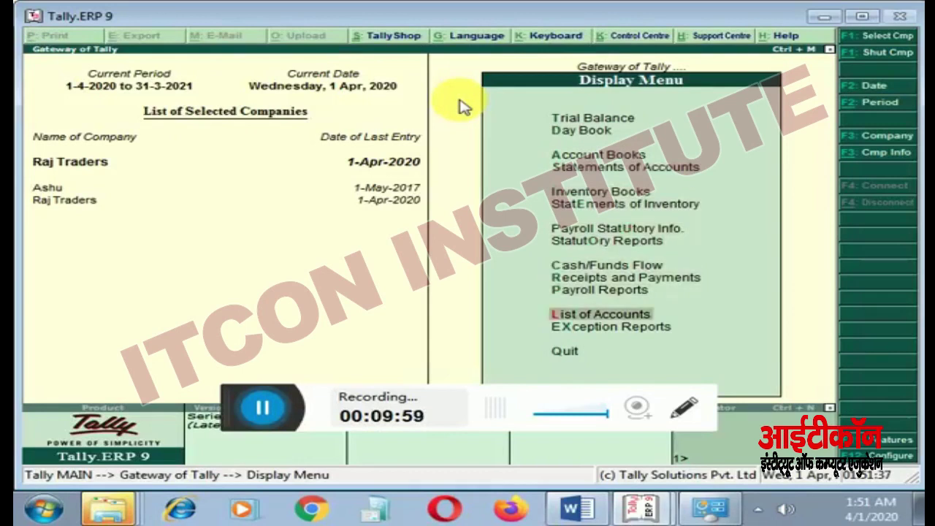
pyautogui.press('Return')
# Step: Open the list of all post-dated vouchers from the Exception Reports
pyautogui.press('Down')
pyautogui.press('Down')
pyautogui.press('Down')
pyautogui.press('Down')
pyautogui.press('Down')
pyautogui.press('Down')
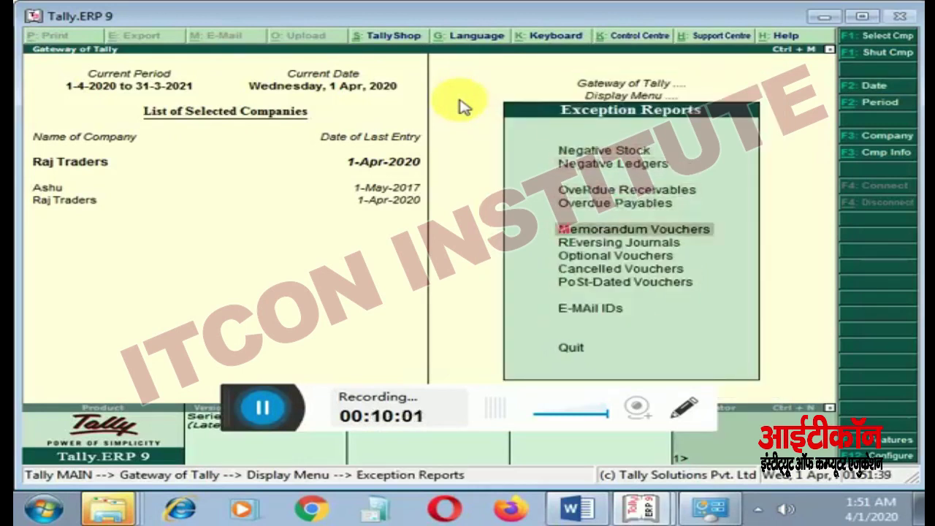
pyautogui.press('Down')
pyautogui.press('Down')
pyautogui.press('Return')
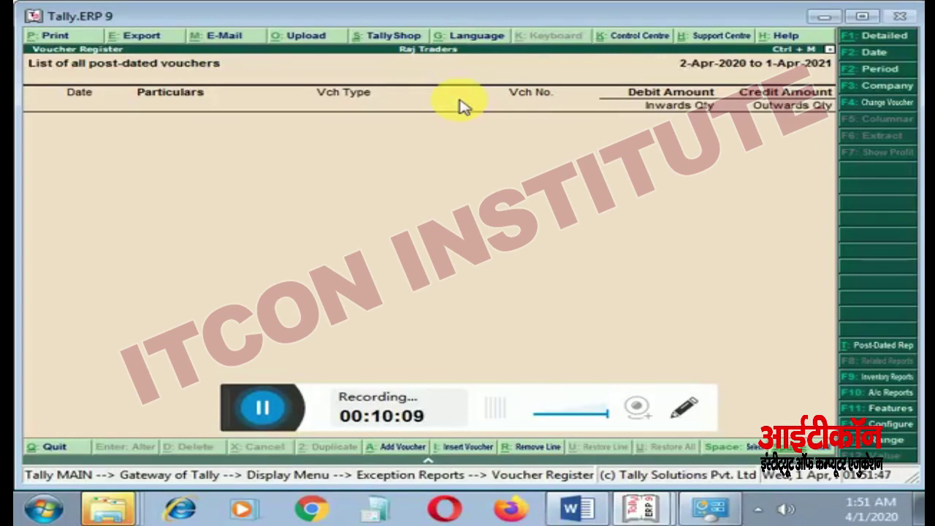
# Step: Change the post-dated voucher list's date to 1-4 and open the Land payment voucher for alteration
pyautogui.press('F2')
pyautogui.write('1-4')
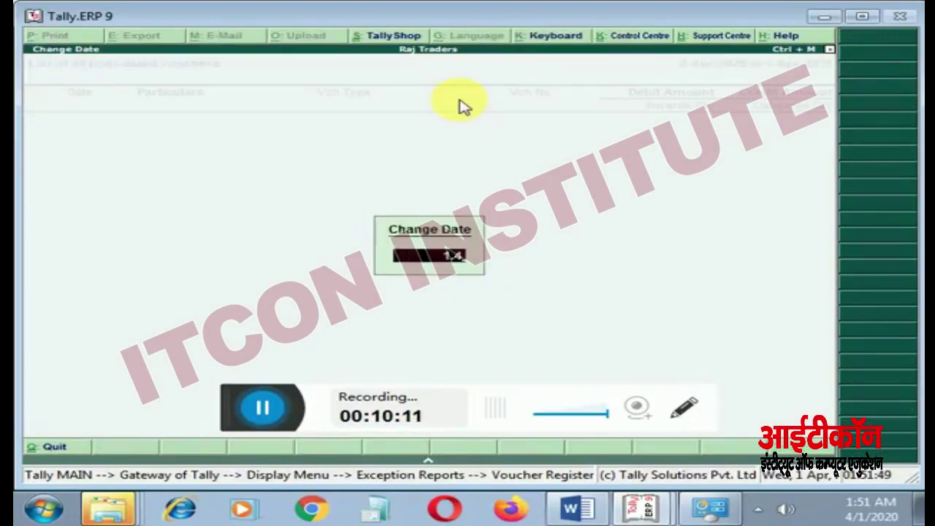
pyautogui.press('Return')
pyautogui.press('Return')
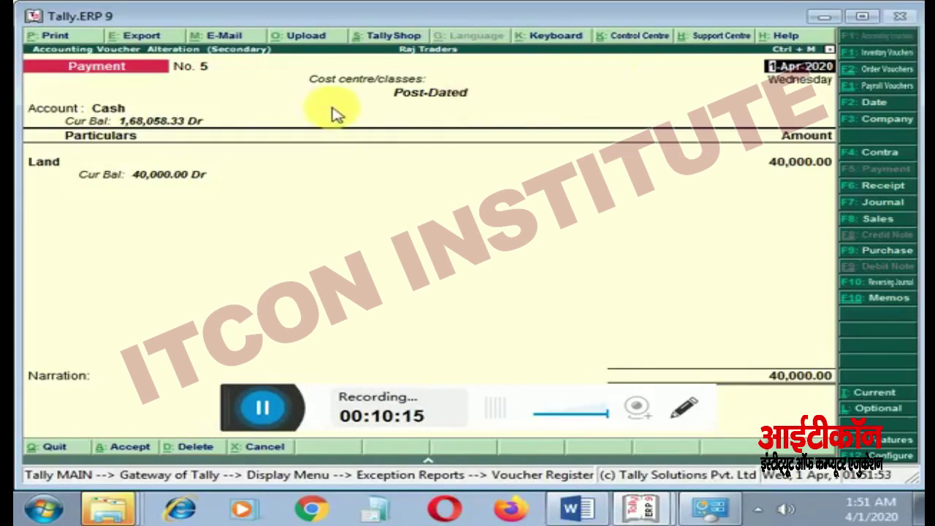
# Step: Switch the 40,000 Land payment voucher from post-dated to current and save it with its other details kept
pyautogui.click(877, 398)
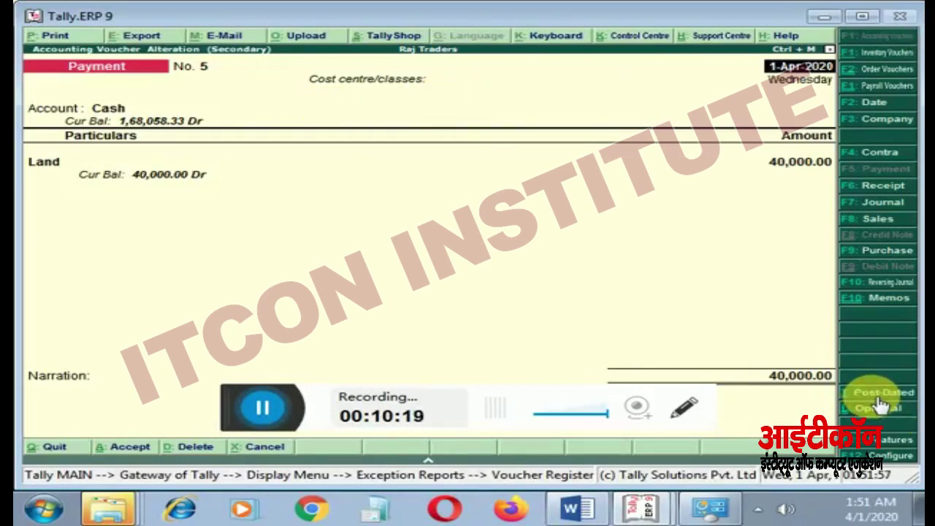
pyautogui.press('Return')
pyautogui.press('Return')
pyautogui.press('Return')
pyautogui.press('Return')
pyautogui.press('Return')
pyautogui.press('Return')
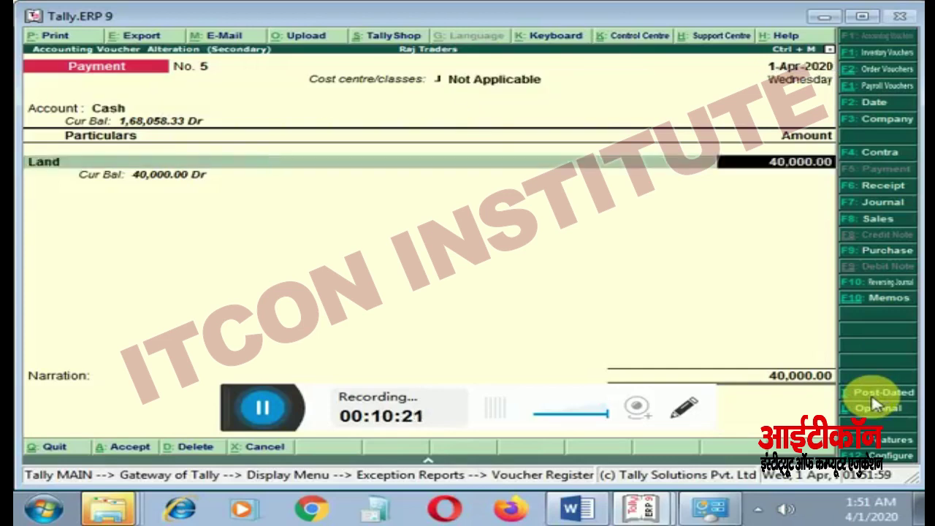
pyautogui.press('Return')
# Step: Leave the post-dated voucher list and display the Fixed Assets group summary from the Balance Sheet
pyautogui.press('Escape')
pyautogui.press('Escape')
pyautogui.press('Escape')
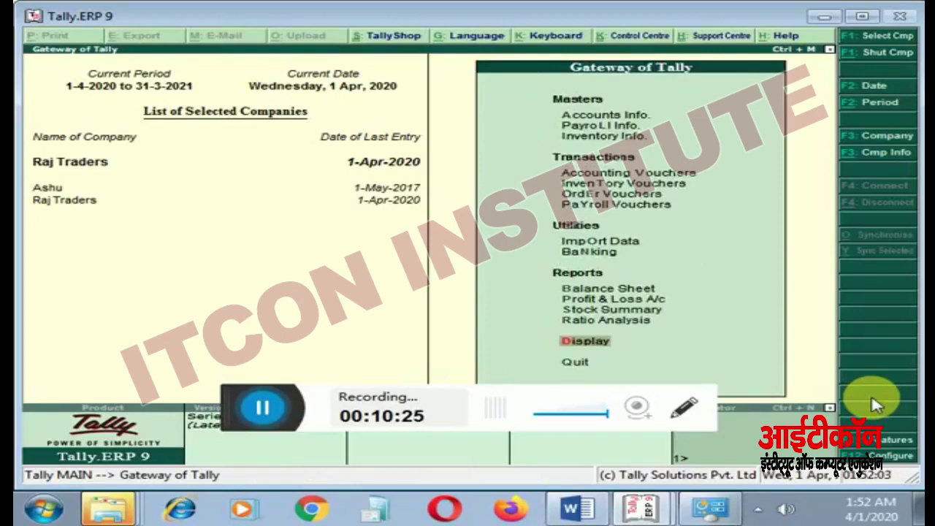
pyautogui.press('Up')
pyautogui.press('Up')
pyautogui.press('Up')
pyautogui.press('Return')
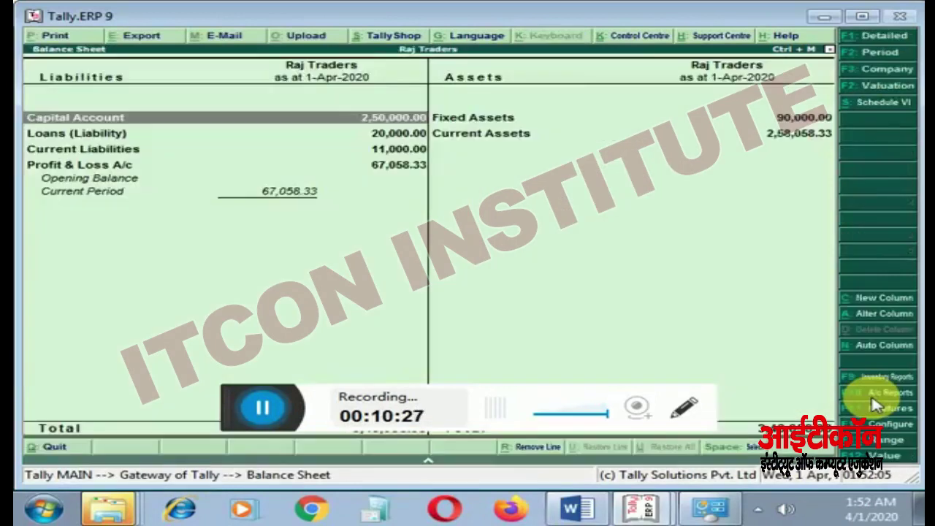
pyautogui.press('Right')
pyautogui.press('Return')
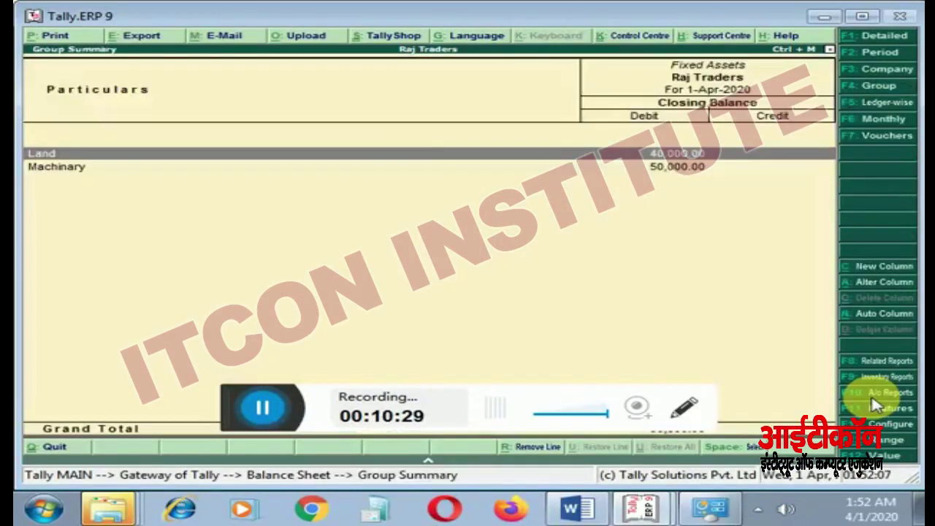
# Step: View the Land ledger's vouchers for April and return to the Balance Sheet
pyautogui.press('Return')
pyautogui.press('Return')
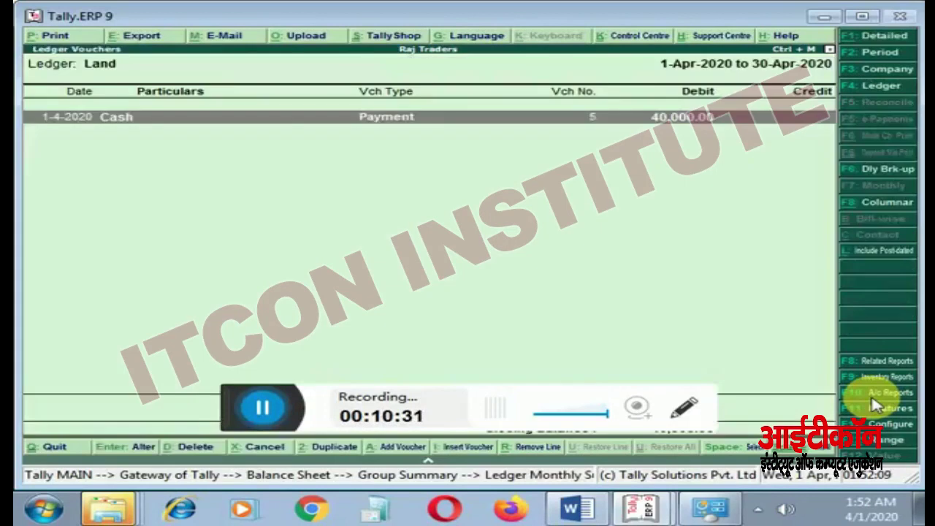
pyautogui.press('Escape')
pyautogui.press('Escape')
pyautogui.press('Escape')
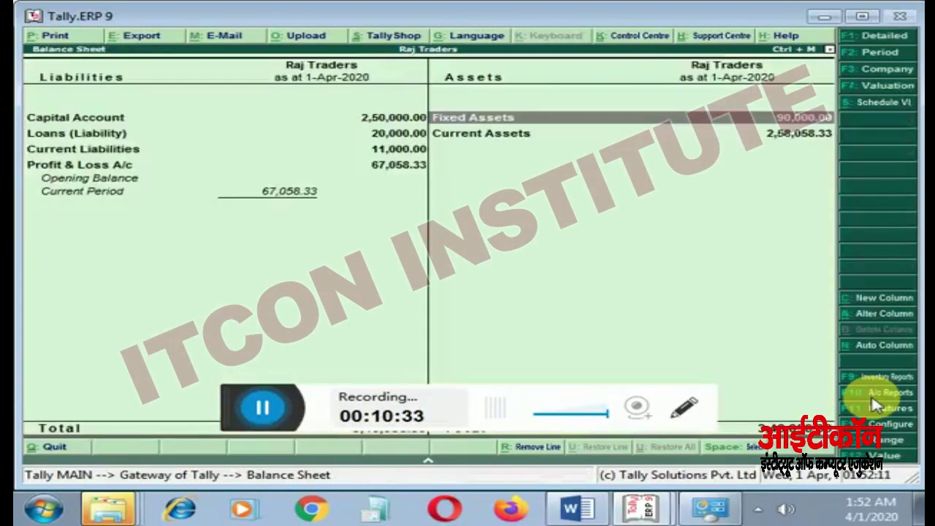
# Step: Open the Profit & Loss A/c from the Balance Sheet and examine its expense and profit lines
pyautogui.press('Left')
pyautogui.press('Down')
pyautogui.press('Down')
pyautogui.press('Down')
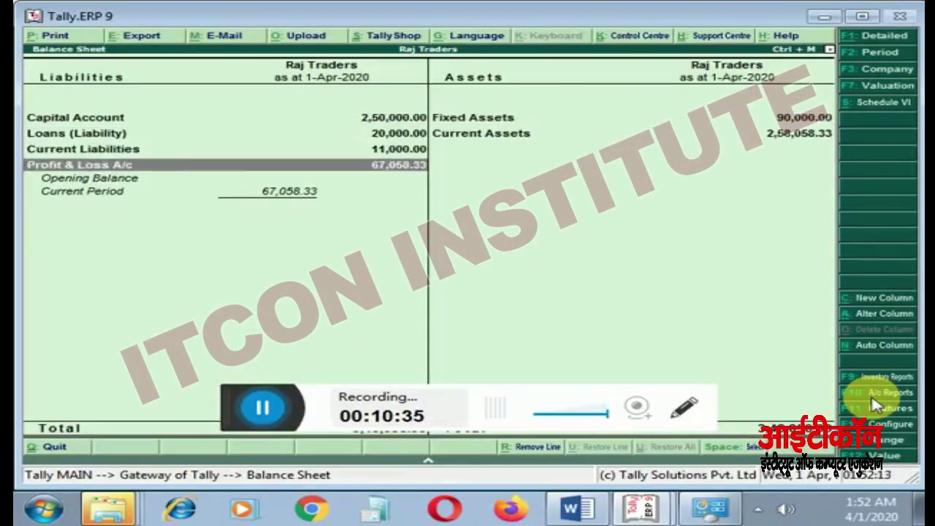
pyautogui.press('Return')
pyautogui.press('Down')
pyautogui.press('Down')
pyautogui.press('Up')
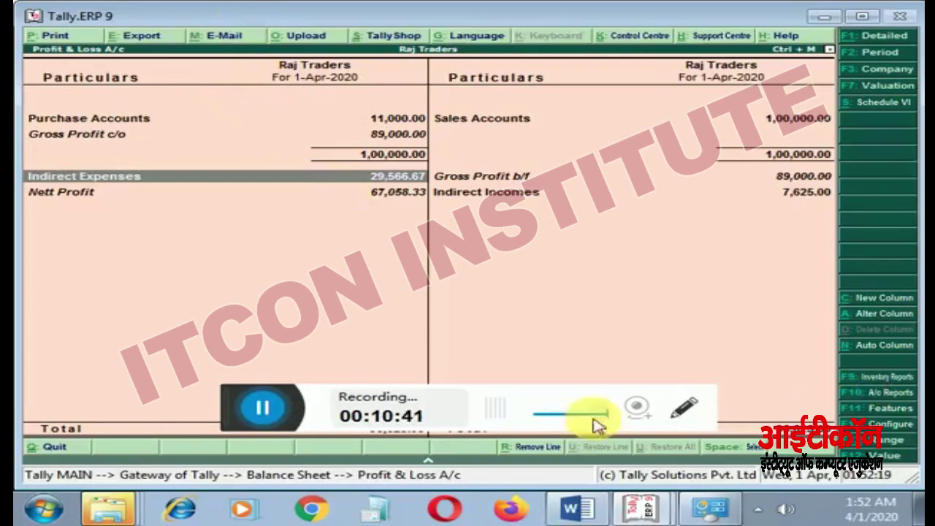
# Step: Switch to the Word topic list and highlight the Optional Vouchers and Post-Dated Vouchers items, ending with only Optional Vouchers selected
pyautogui.click(577, 509)
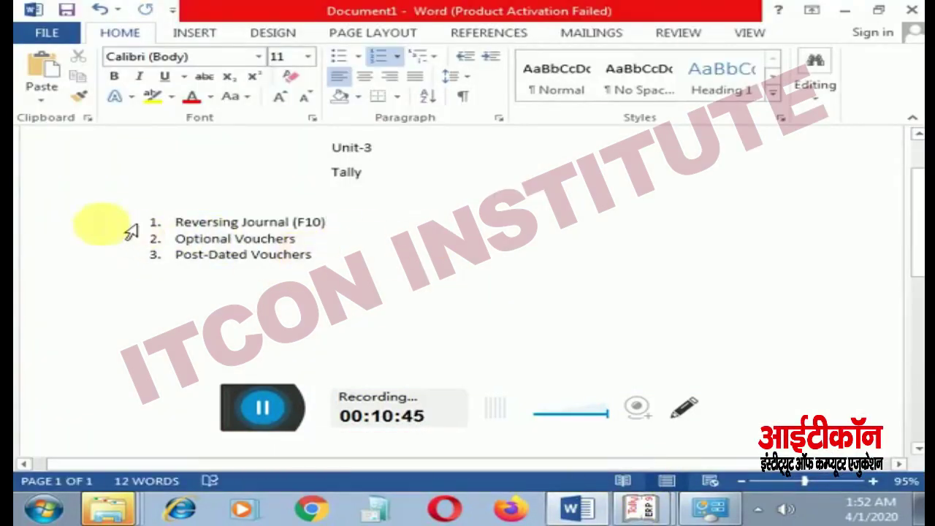
pyautogui.moveTo(167, 238); pyautogui.dragTo(313, 261)
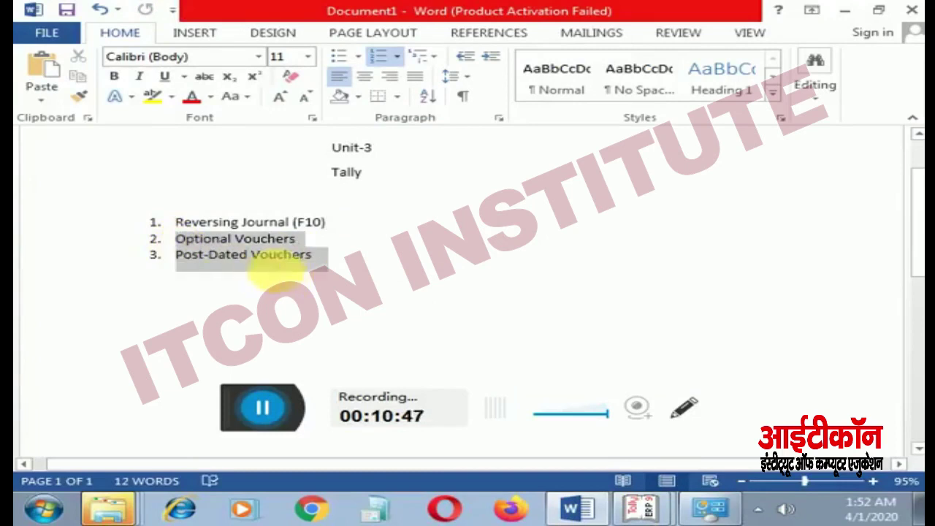
pyautogui.click(385, 279)
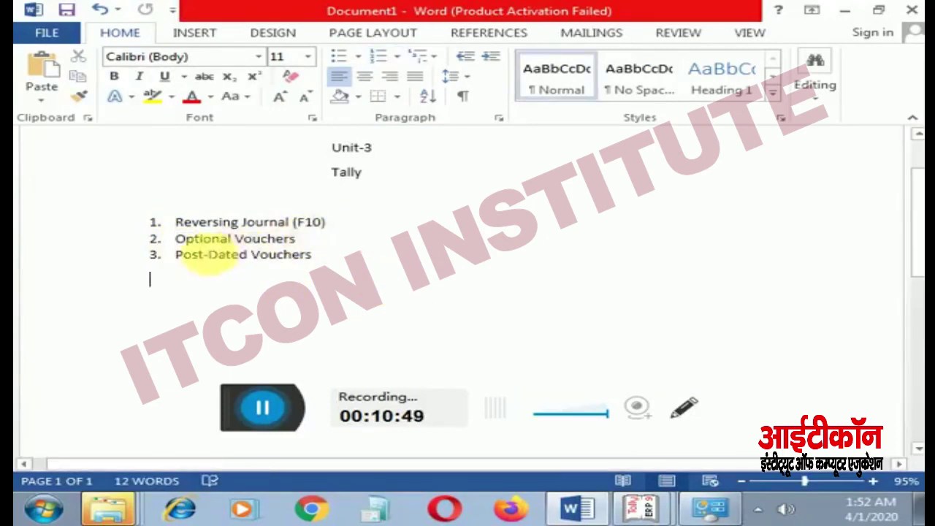
pyautogui.moveTo(175, 238); pyautogui.dragTo(294, 240)
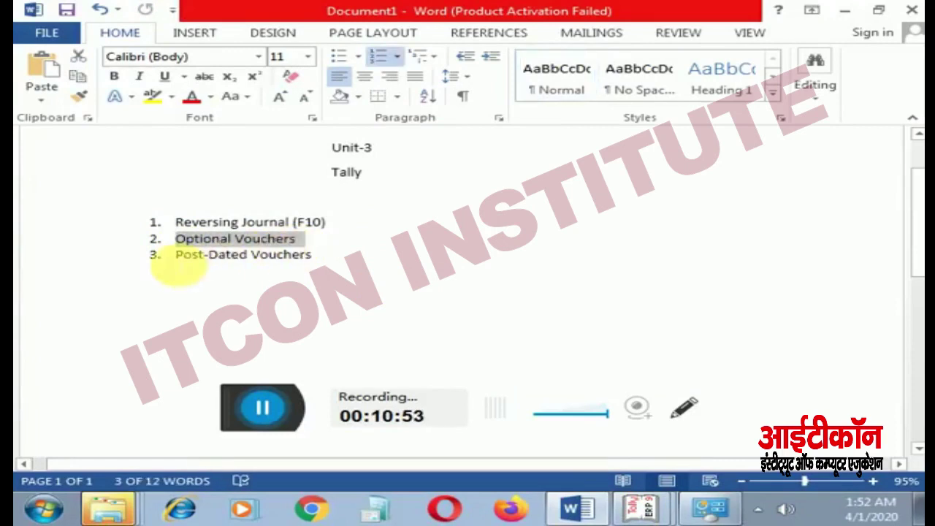